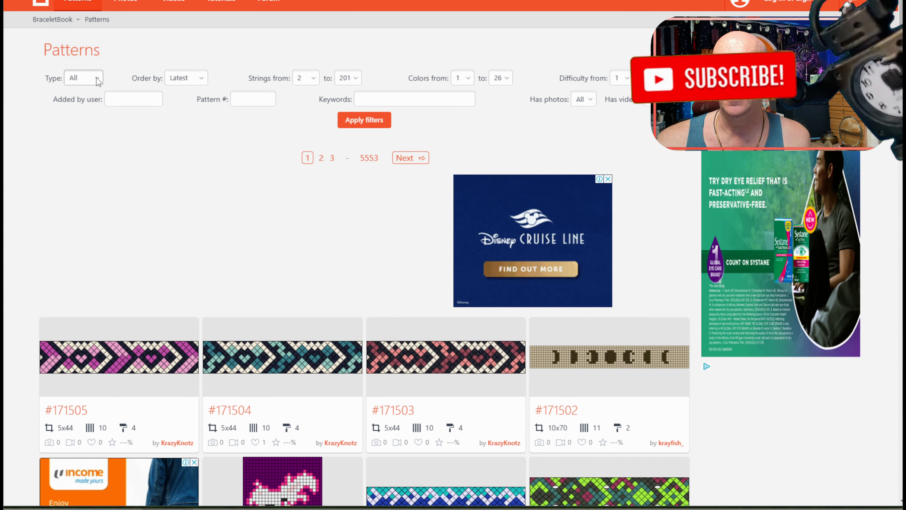
# Step: Filter the BraceletBook patterns by pattern number 104685 and open the matching pattern
pyautogui.click(243, 97)
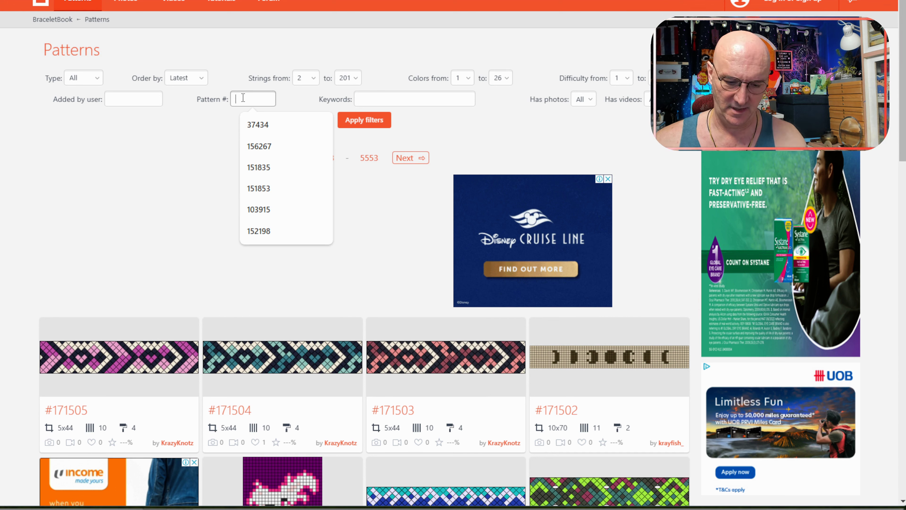
pyautogui.write('1046')
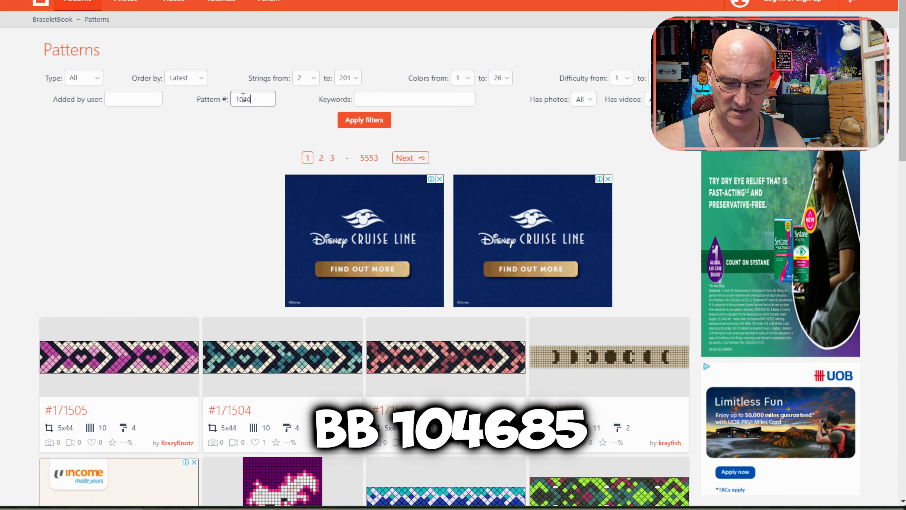
pyautogui.write('85')
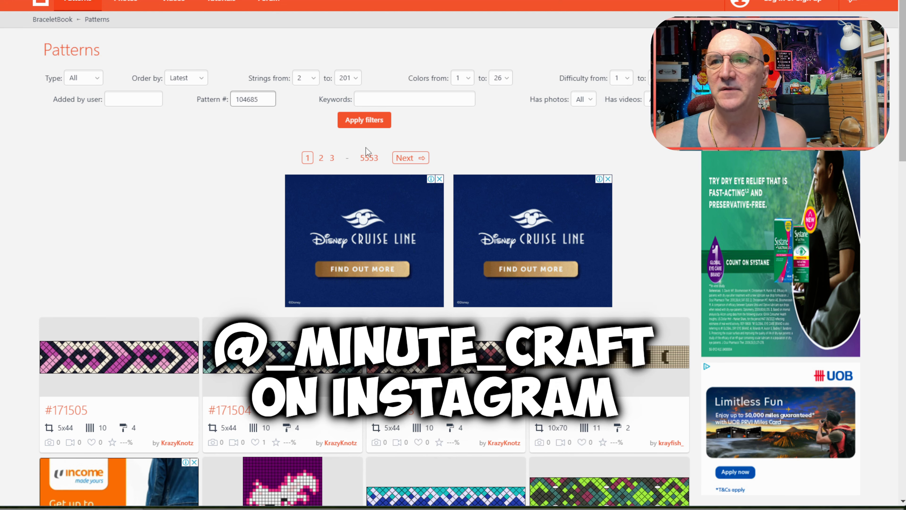
pyautogui.click(376, 122)
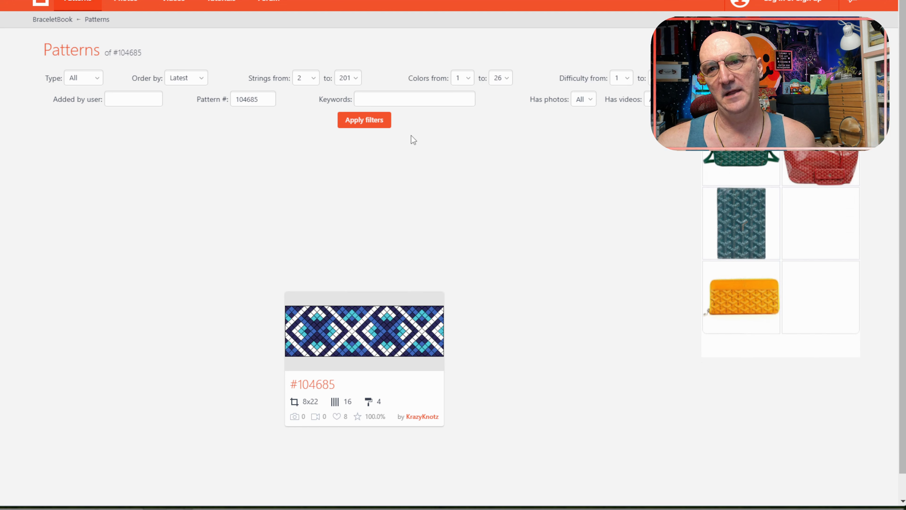
pyautogui.click(390, 342)
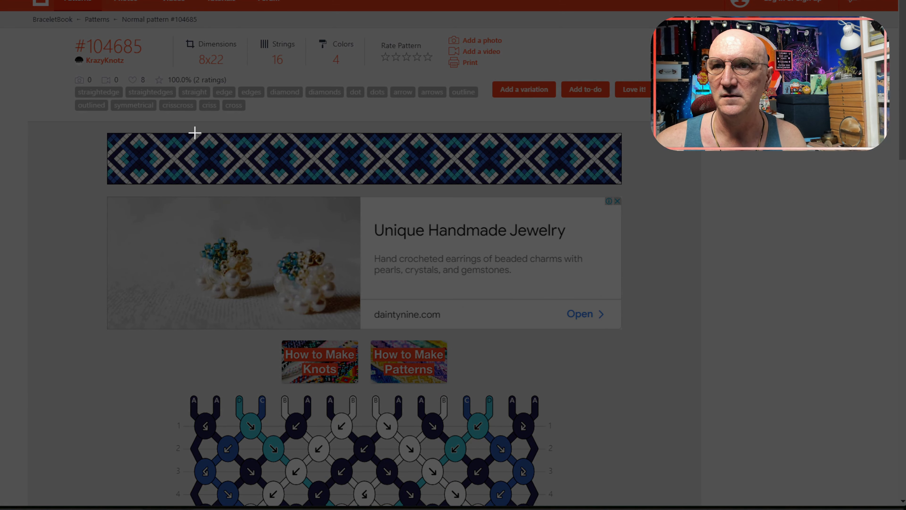
# Step: Capture a screen snip of the repeating section in the preview strip of pattern #104685
pyautogui.moveTo(195, 132); pyautogui.dragTo(514, 184)
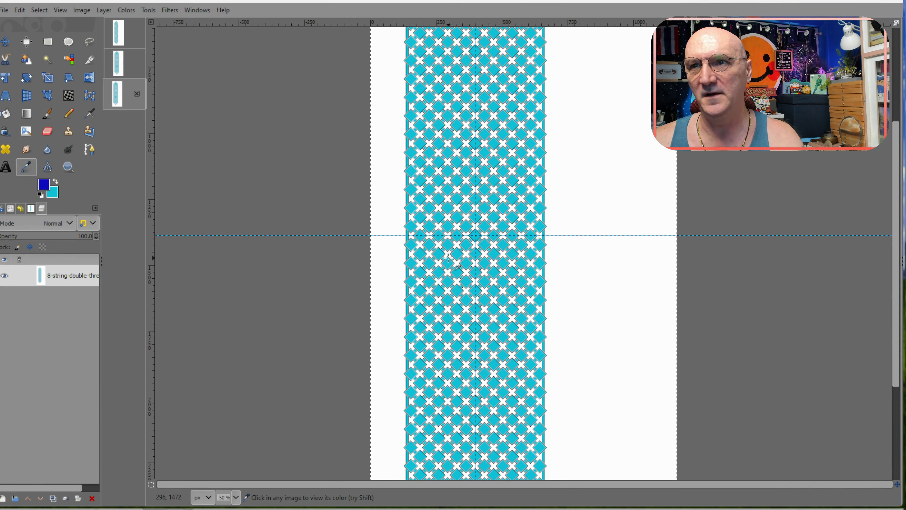
pyautogui.scroll(5, 448, 258)
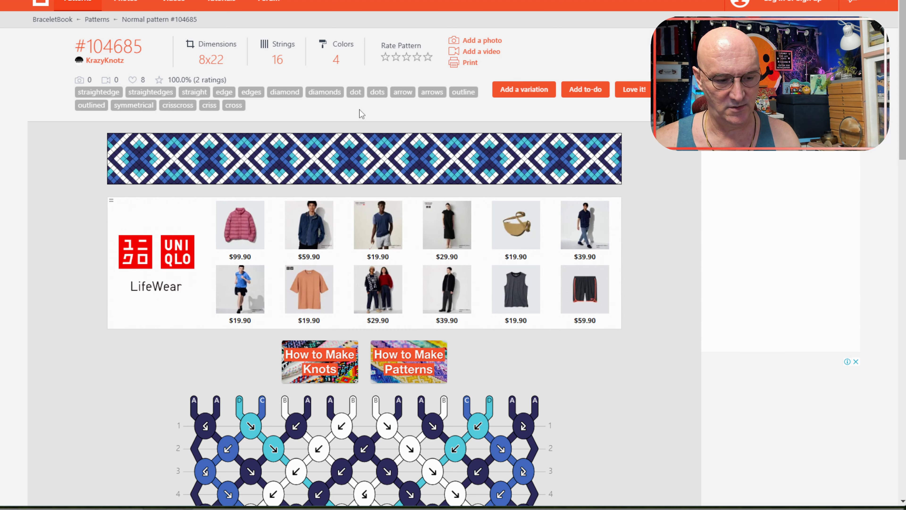
pyautogui.press('super+shift+s')
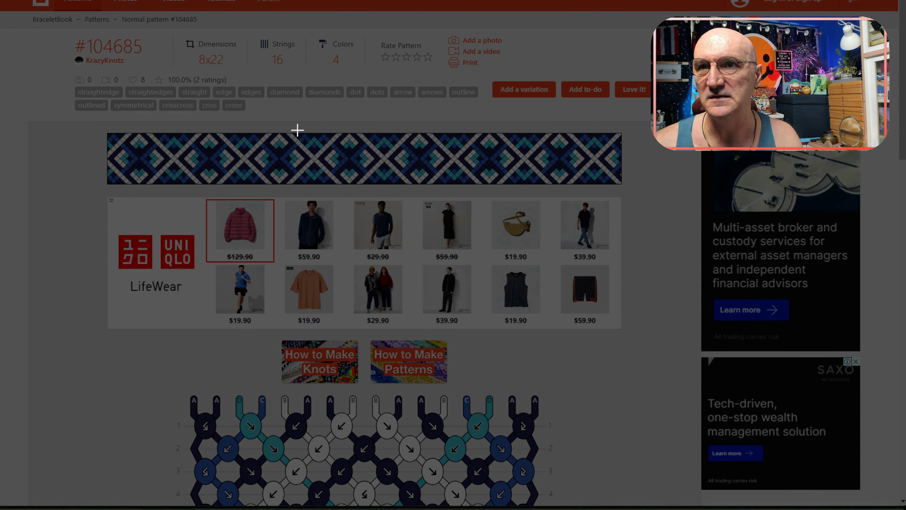
pyautogui.moveTo(278, 131); pyautogui.dragTo(553, 183)
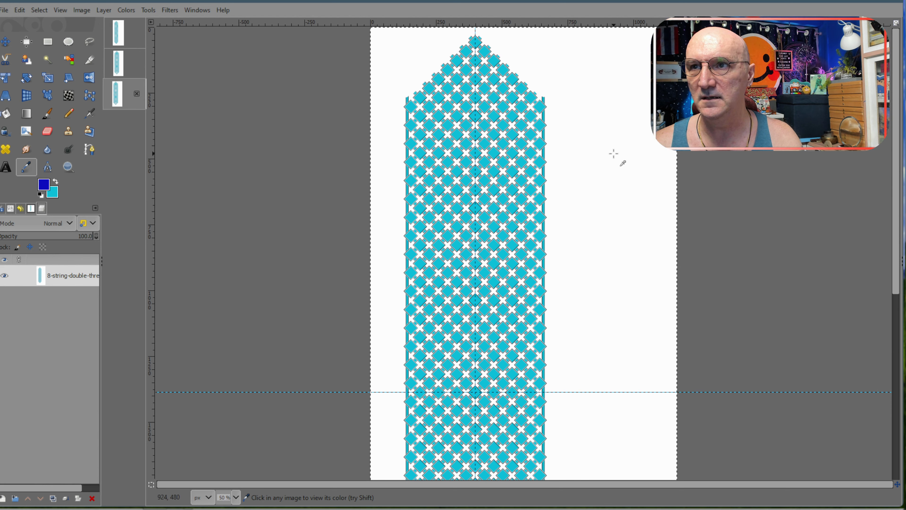
# Step: Switch to GIMP, paste the captured strip into the diamond grid template and rotate it upright
pyautogui.hotkey('ctrl', 'v')
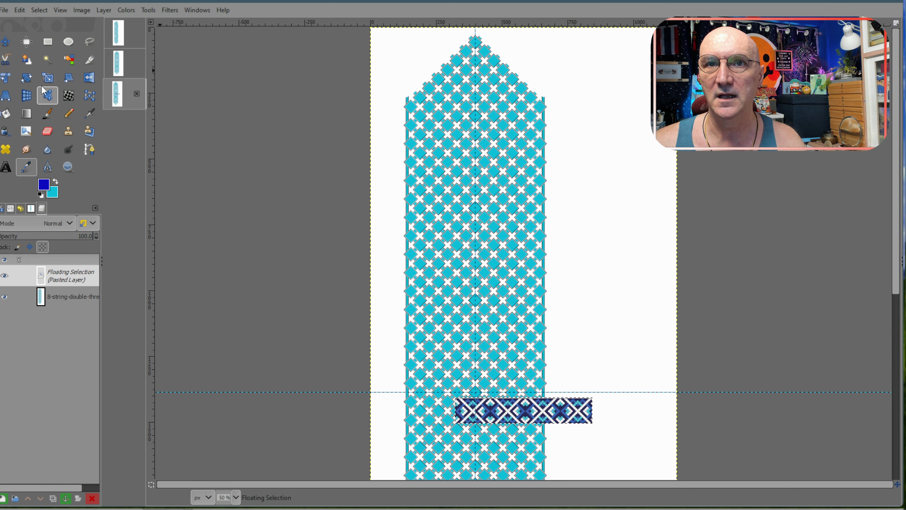
pyautogui.click(26, 77)
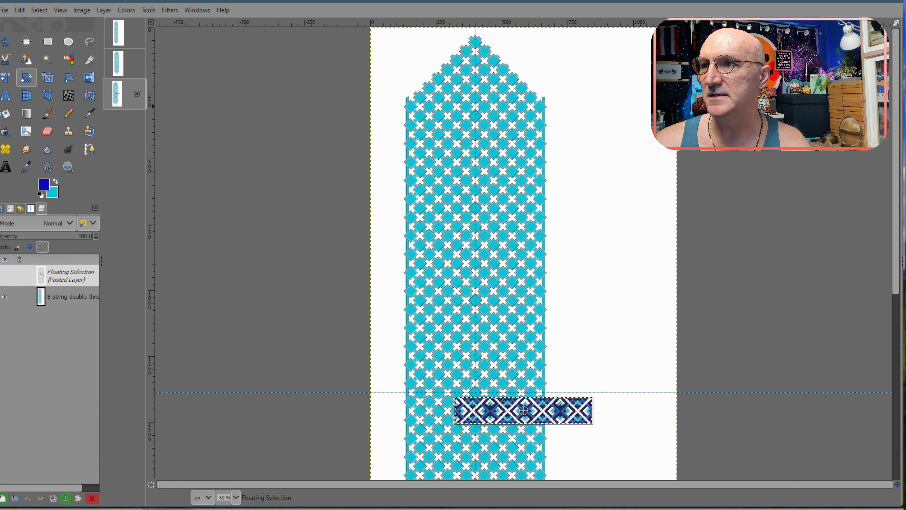
pyautogui.press('Return')
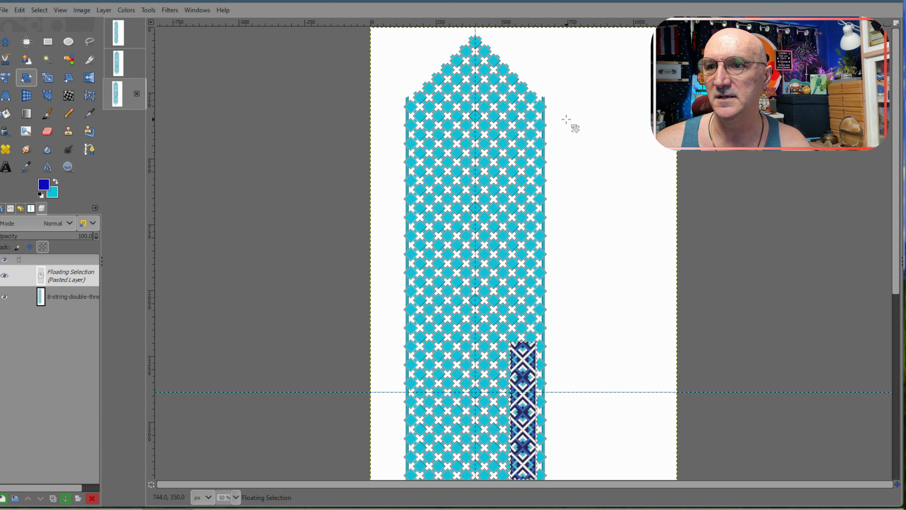
# Step: Scale the pasted strip up to about three times its size, keeping it centred and in proportion
pyautogui.click(47, 77)
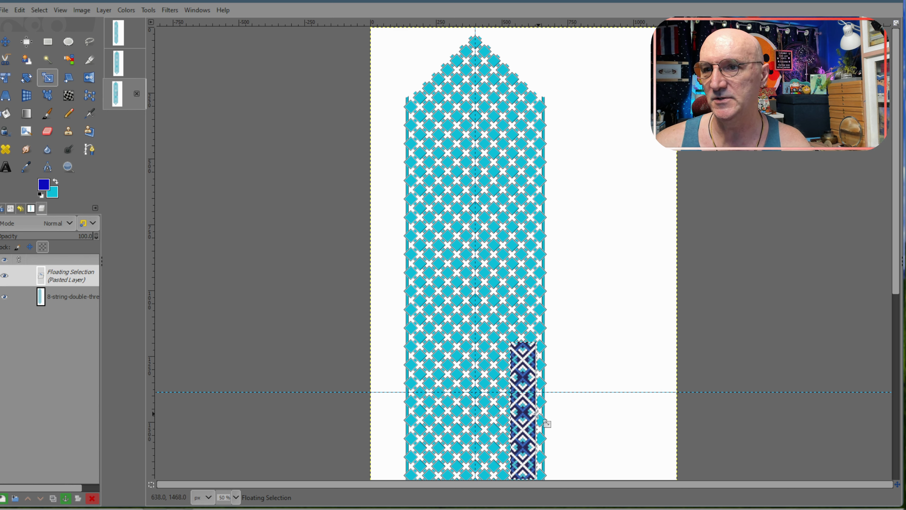
pyautogui.click(522, 414)
pyautogui.moveTo(537, 414); pyautogui.dragTo(604, 416)
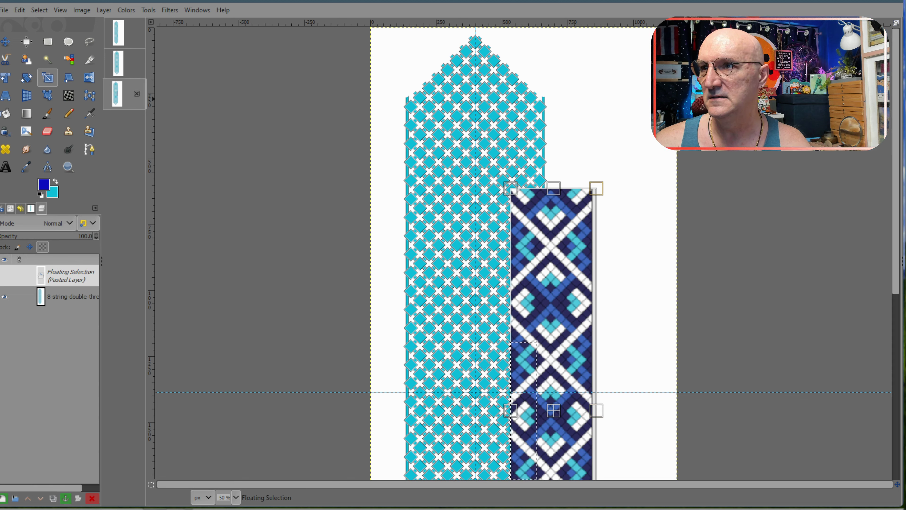
pyautogui.press('Return')
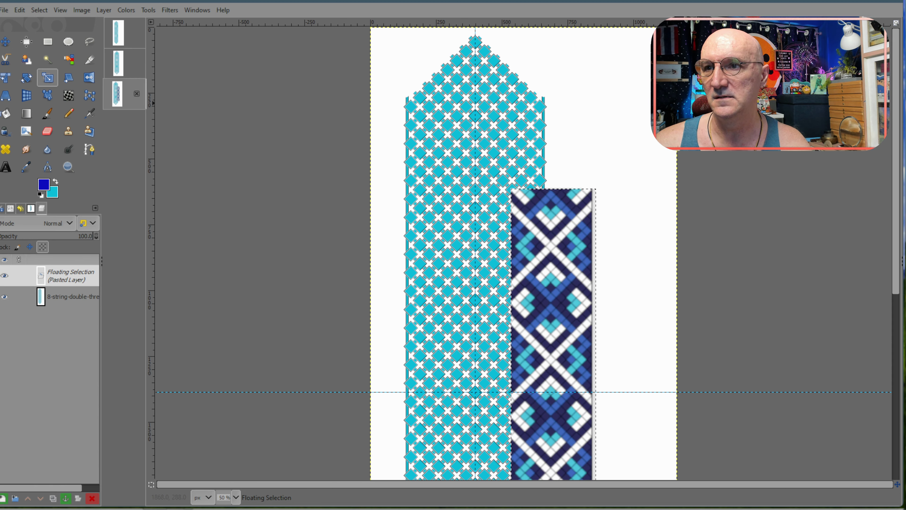
# Step: Move the enlarged strip into the white area beside the diamond grid and turn the floating selection into a new layer
pyautogui.click(4, 44)
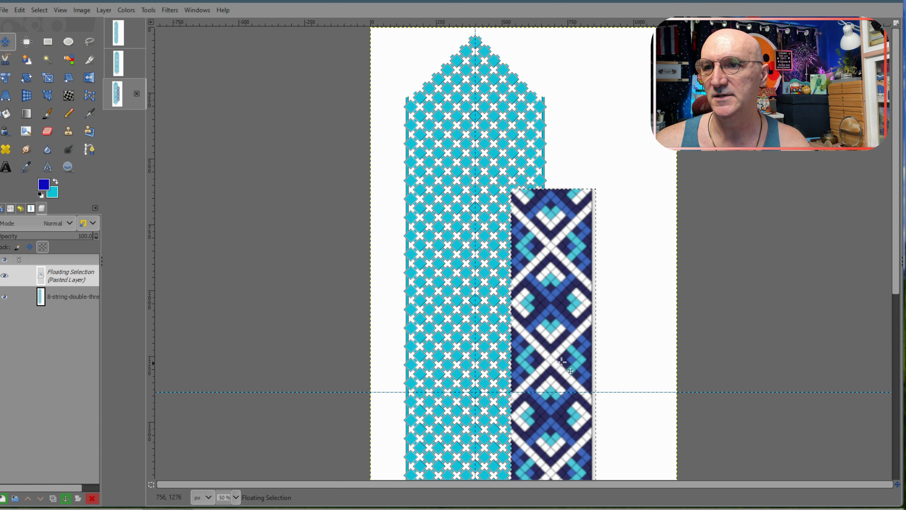
pyautogui.moveTo(540, 356); pyautogui.dragTo(594, 274)
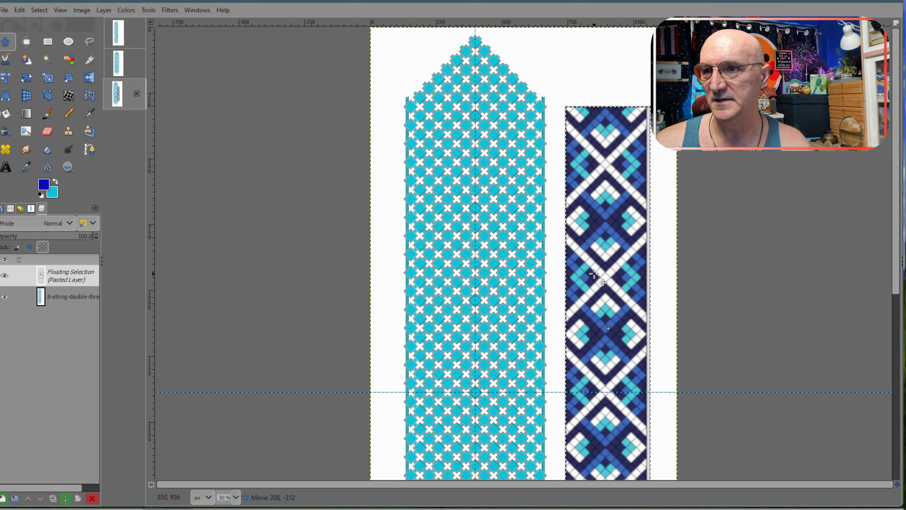
pyautogui.click(104, 10)
pyautogui.click(121, 23)
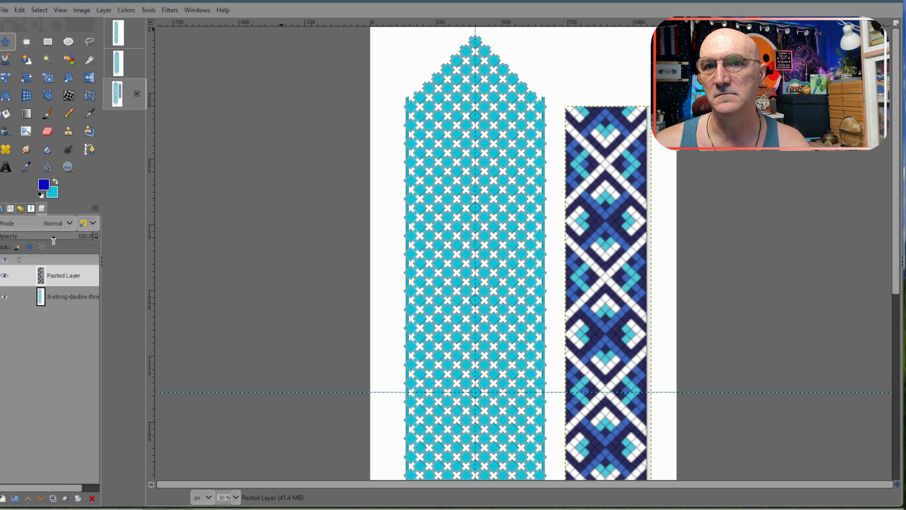
# Step: Prepare Bucket Fill on the 8-string-double-thread layer with a light grey foreground colour and show the tool's options
pyautogui.click(82, 300)
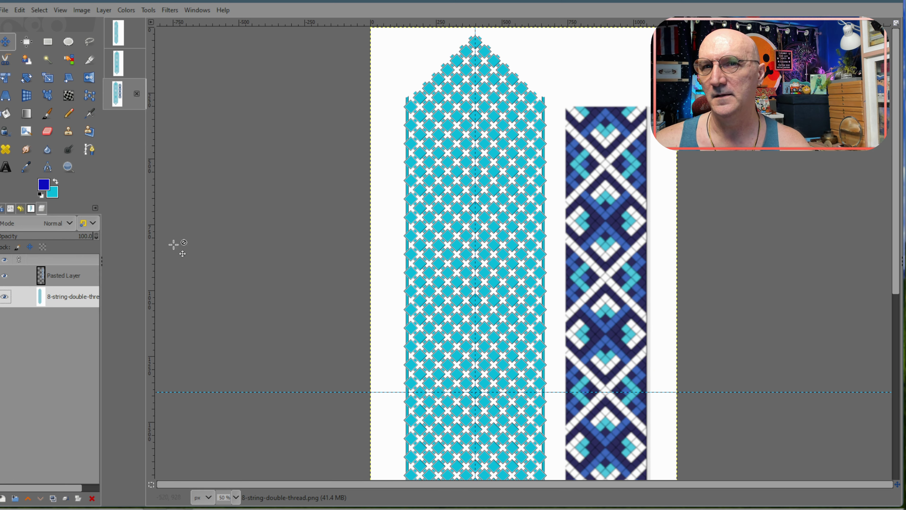
pyautogui.click(6, 113)
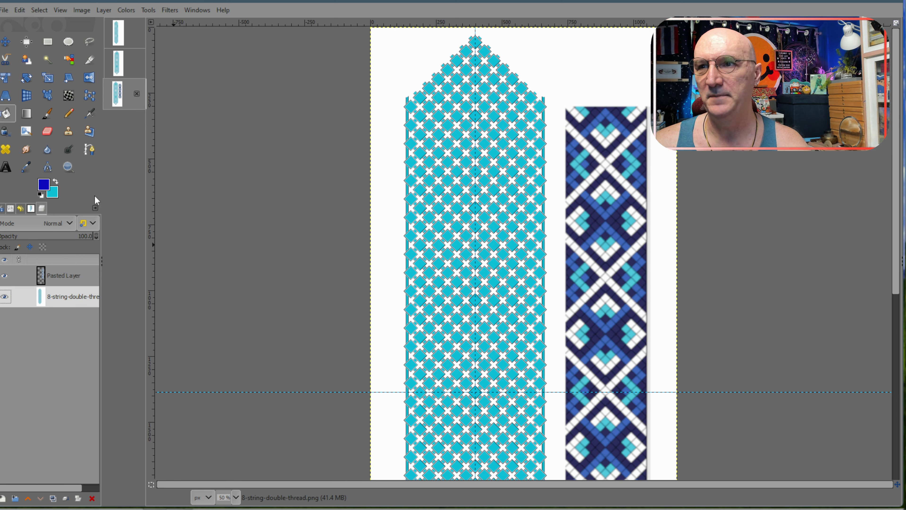
pyautogui.scroll(-5, 570, 314)
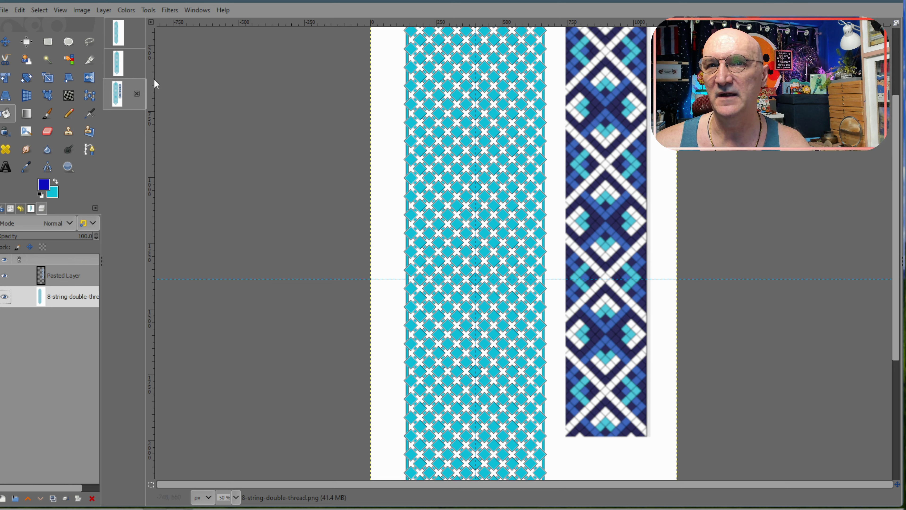
pyautogui.click(49, 186)
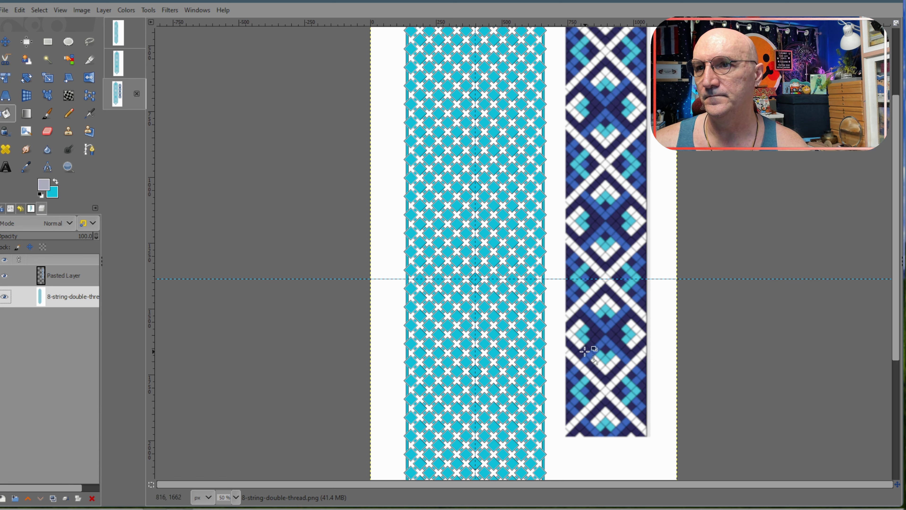
pyautogui.scroll(1, 503, 289)
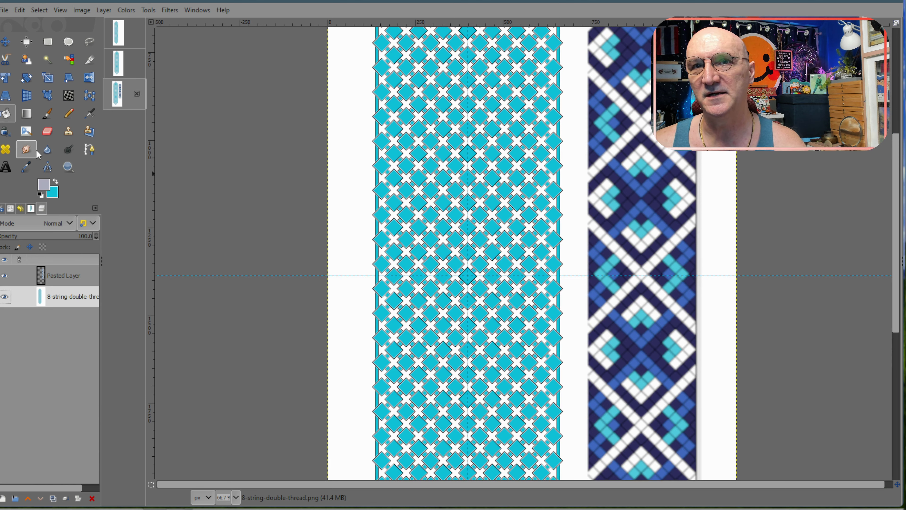
pyautogui.click(11, 208)
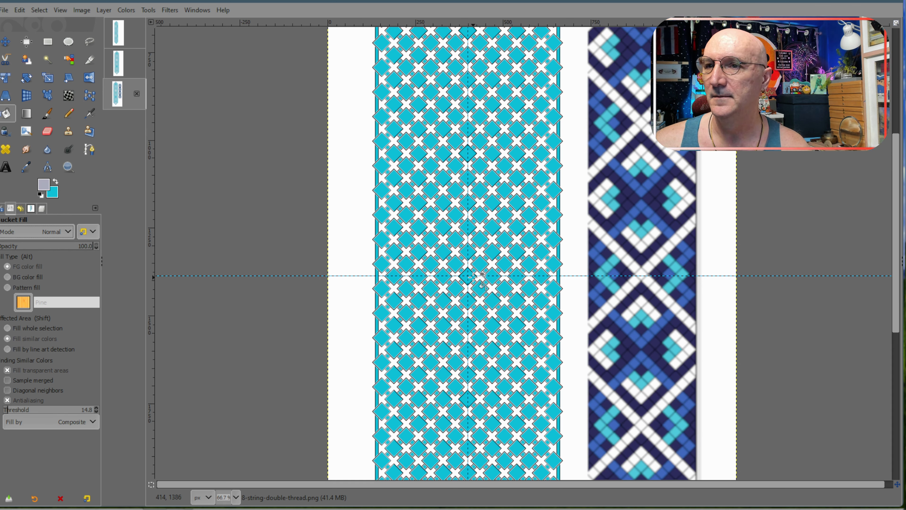
# Step: Fill an eight-diamond diagonal with light grey, rising from the crossing of the guides to the grid's right edge
pyautogui.scroll(2, 478, 276)
pyautogui.click(465, 269)
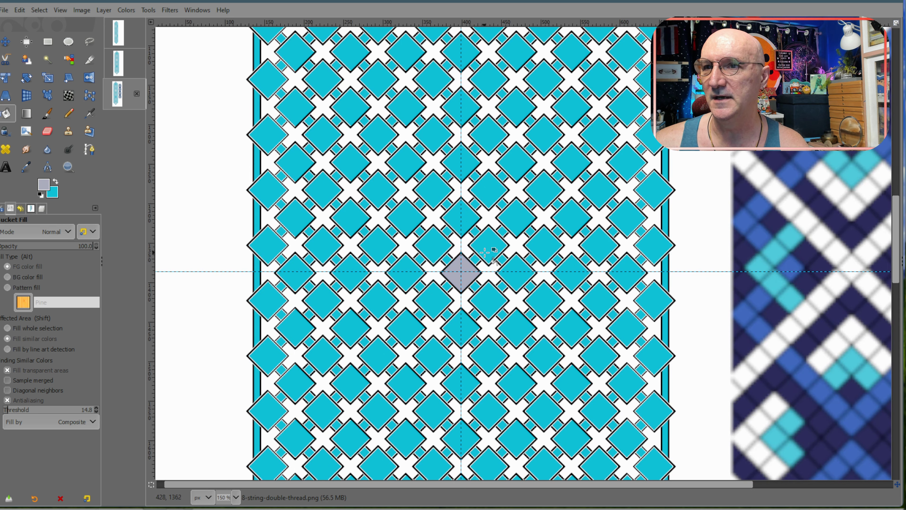
pyautogui.click(485, 253)
pyautogui.click(512, 225)
pyautogui.click(540, 197)
pyautogui.click(568, 170)
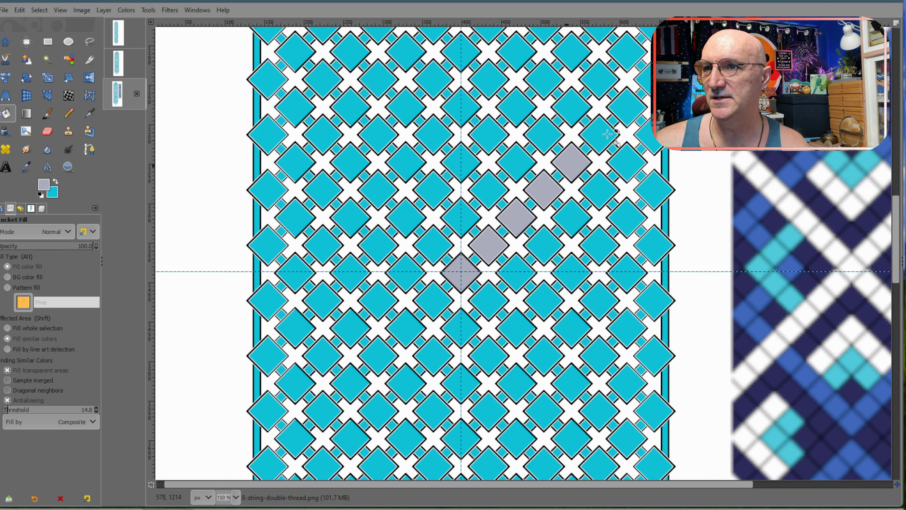
pyautogui.click(600, 135)
pyautogui.click(627, 108)
pyautogui.click(652, 81)
# Step: Fill a three-diamond diagonal rising from the centre guide and a three-diamond chevron near the grid's right edge with light grey
pyautogui.scroll(-3, 606, 182)
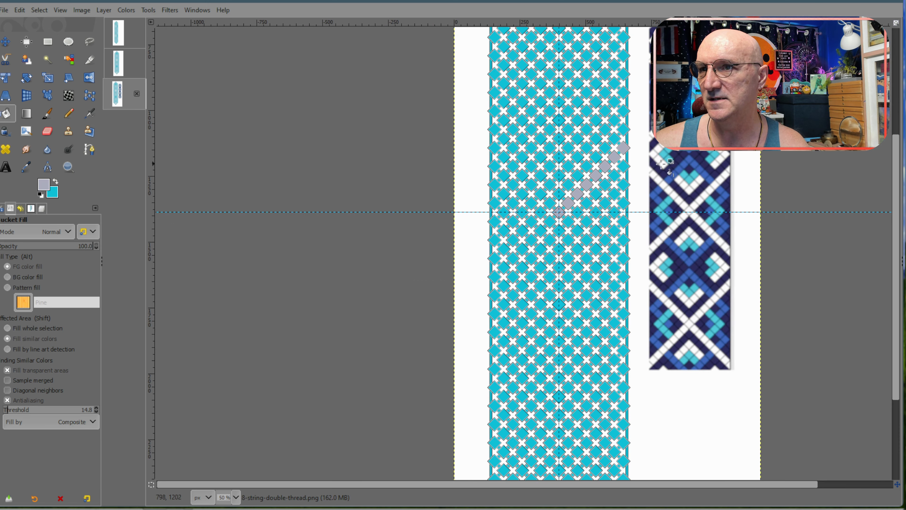
pyautogui.click(559, 176)
pyautogui.click(568, 167)
pyautogui.click(578, 157)
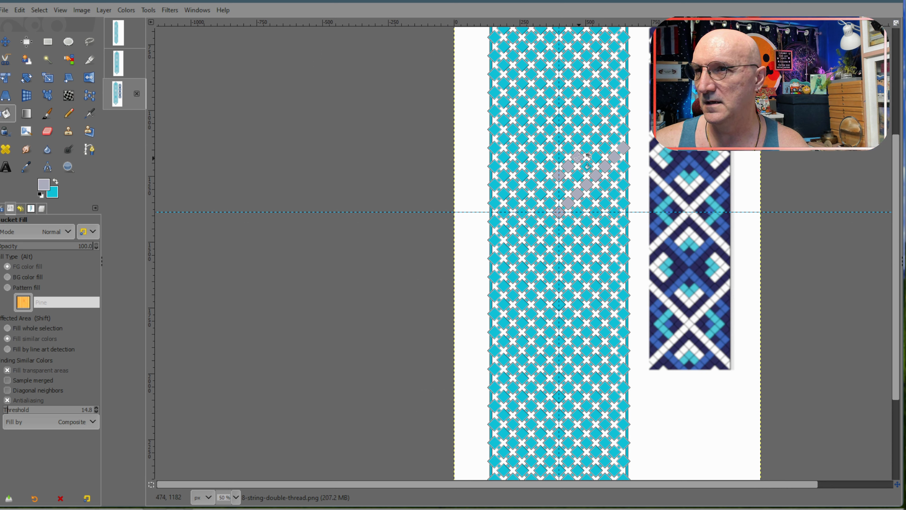
pyautogui.click(605, 129)
pyautogui.click(614, 120)
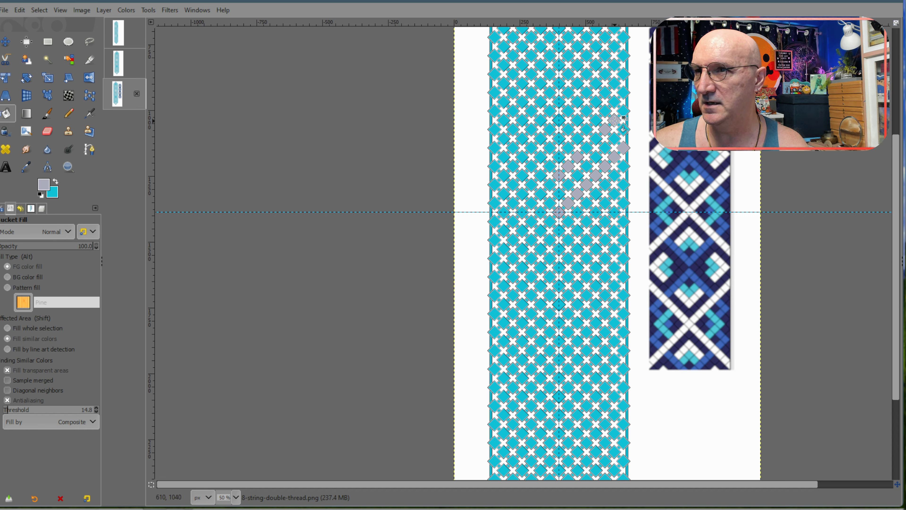
pyautogui.click(605, 111)
pyautogui.click(595, 103)
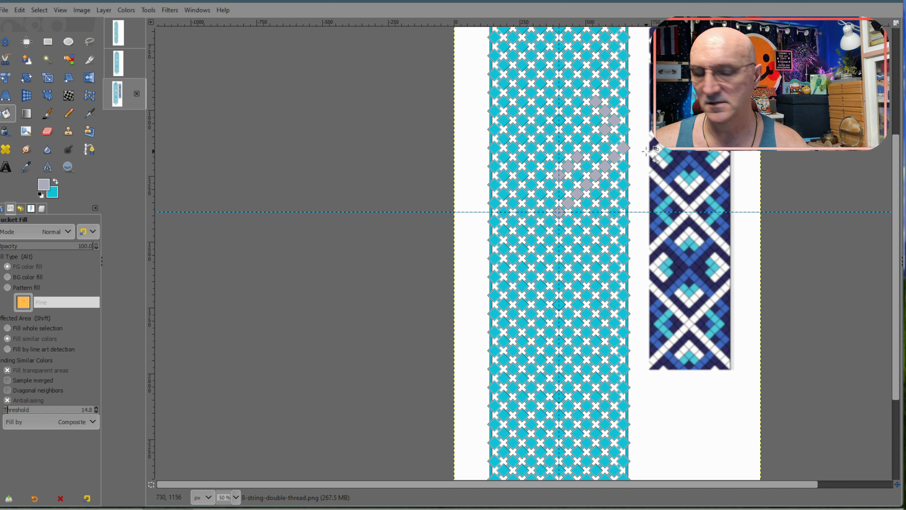
pyautogui.hotkey('ctrl', 'x')
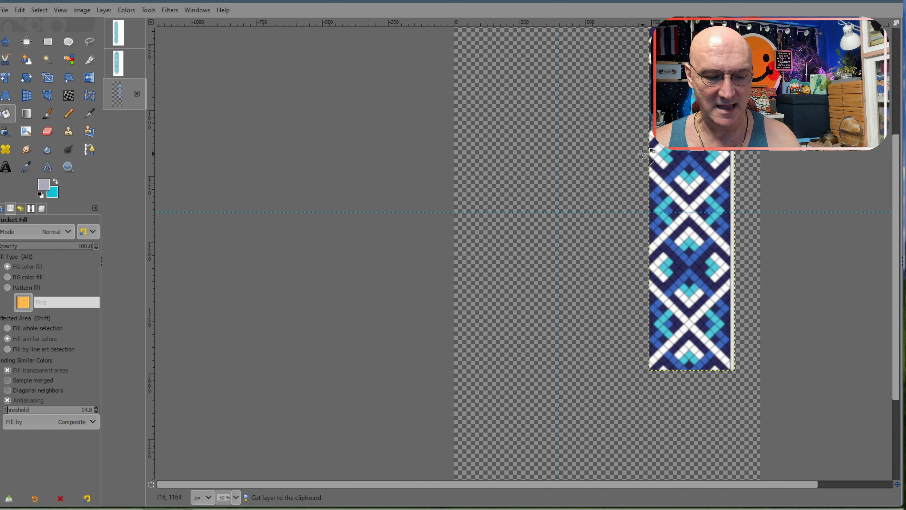
pyautogui.hotkey('ctrl', 'z')
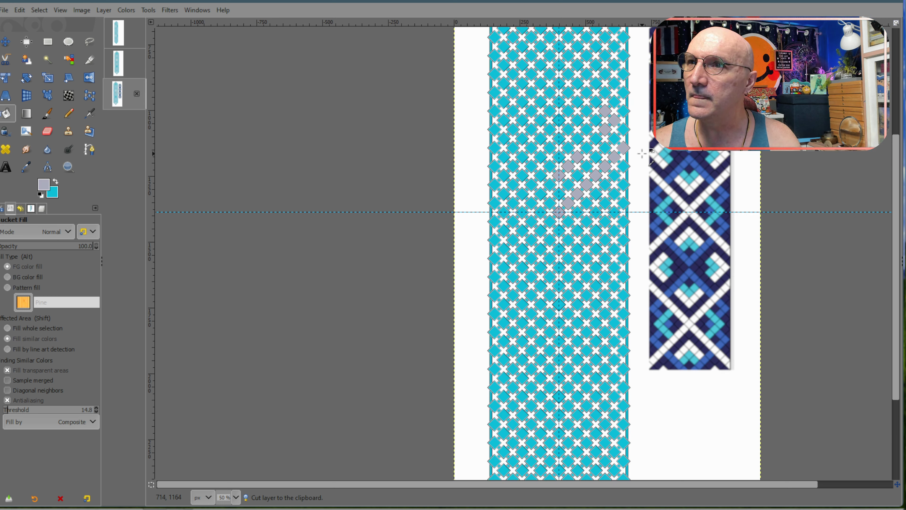
# Step: Fill the mirrored short three-diamond and long eight-diamond diagonals above the chevron with light grey, both ending on the centre guide
pyautogui.click(578, 83)
pyautogui.click(568, 74)
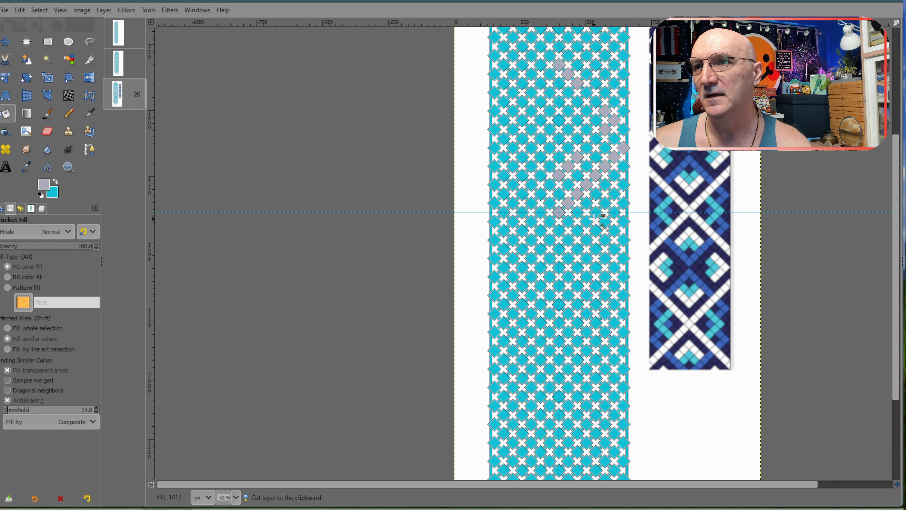
pyautogui.scroll(3, 593, 219)
pyautogui.click(623, 206)
pyautogui.click(614, 196)
pyautogui.click(606, 187)
pyautogui.click(596, 177)
pyautogui.click(577, 159)
pyautogui.click(568, 150)
pyautogui.click(560, 141)
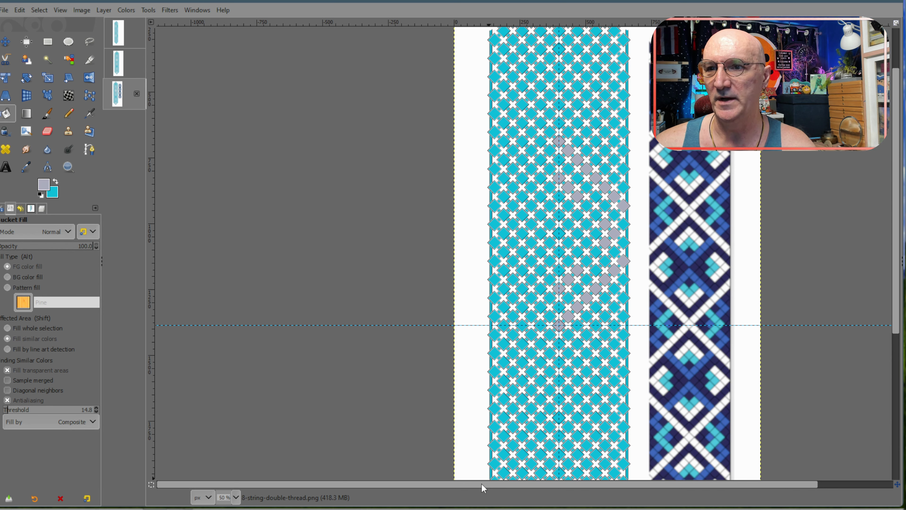
pyautogui.moveTo(482, 484); pyautogui.dragTo(549, 488)
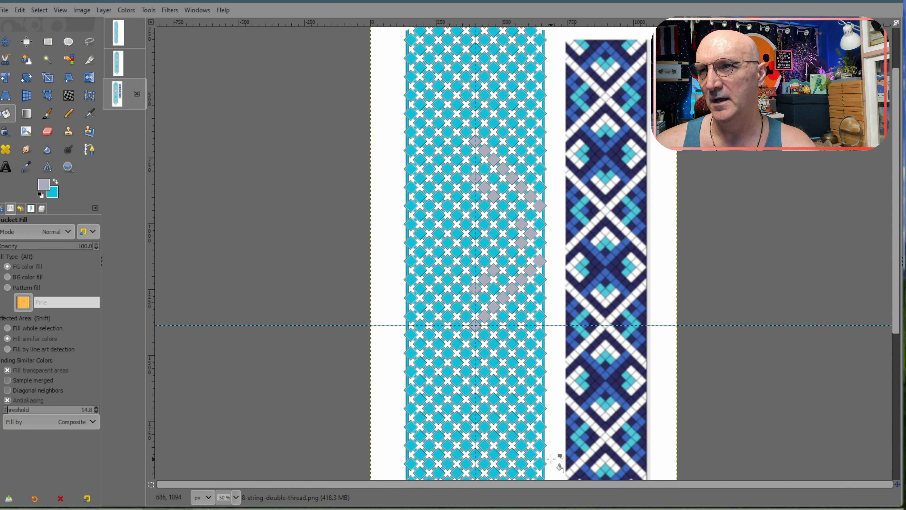
# Step: Fill a long eight-diamond diagonal and a short three-diamond diagonal with light grey, rising from the centre guide above the existing diagonals
pyautogui.scroll(3, 539, 328)
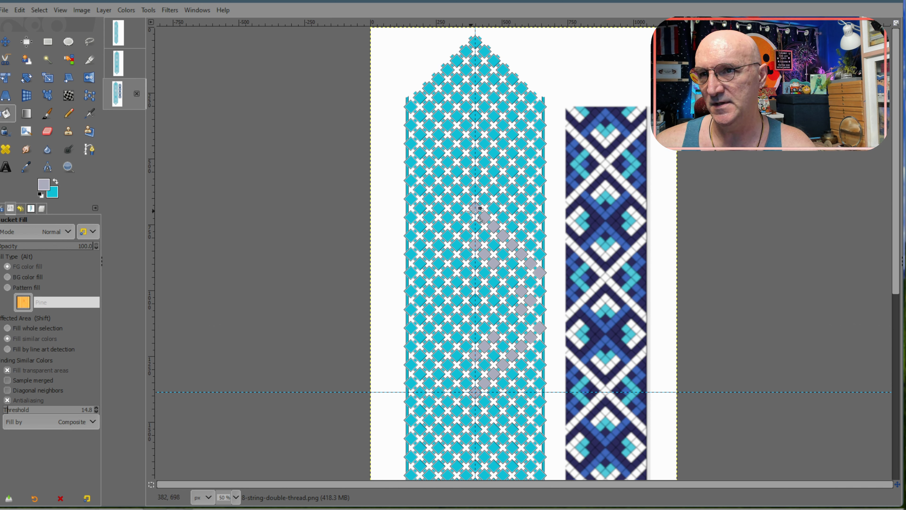
pyautogui.click(485, 198)
pyautogui.click(494, 189)
pyautogui.click(502, 180)
pyautogui.click(512, 171)
pyautogui.click(521, 162)
pyautogui.click(531, 153)
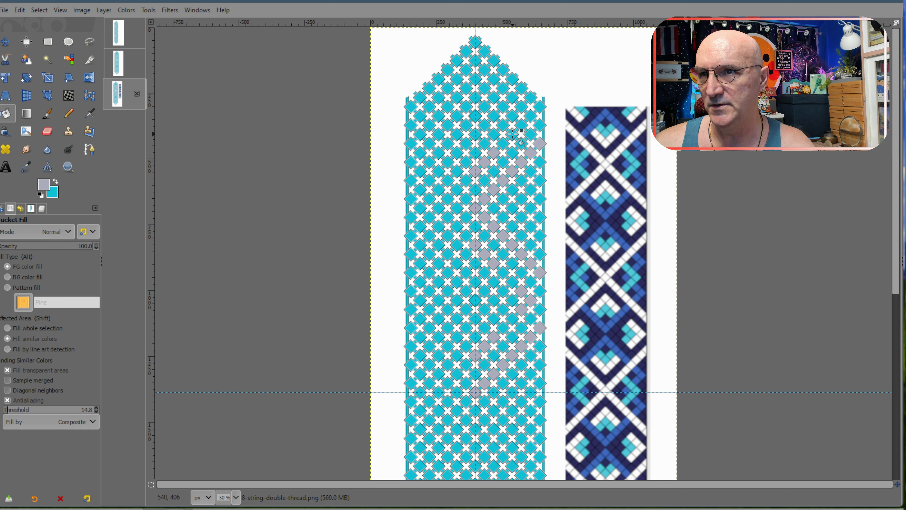
# Step: Fill a three-diamond chevron near the grid's upper right edge and a three-diamond diagonal under its peak with light grey
pyautogui.click(522, 125)
pyautogui.click(531, 116)
pyautogui.click(521, 106)
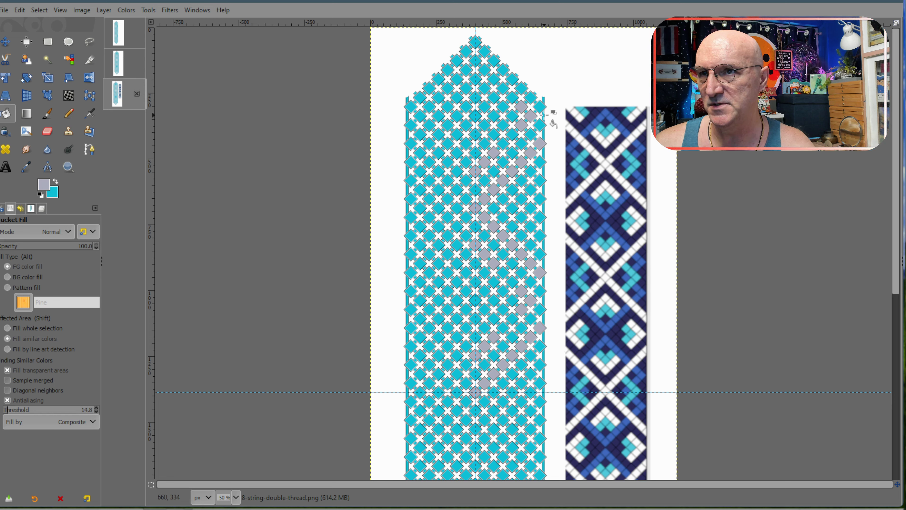
pyautogui.click(494, 79)
pyautogui.click(484, 68)
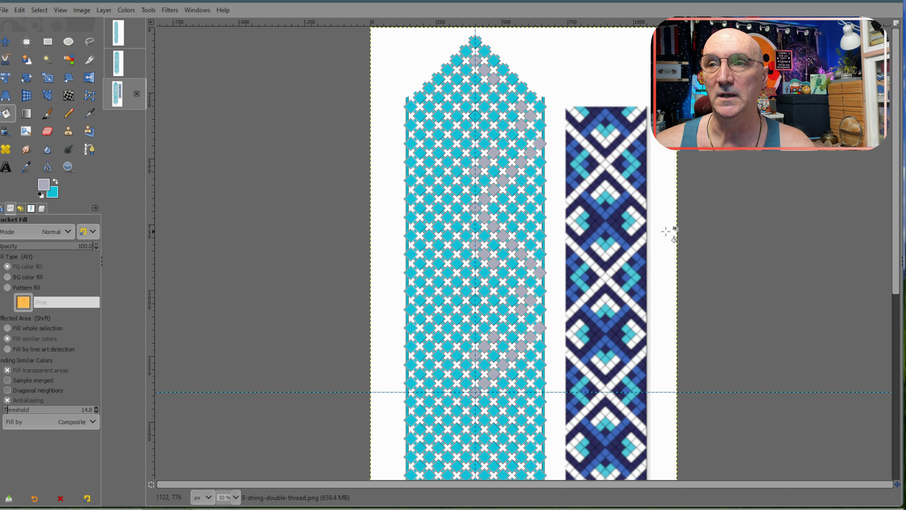
# Step: Sample navy from the reference strip and fill a four-diamond diagonal rising from the centre guide above the lowest light grey diagonal
pyautogui.scroll(-3, 664, 241)
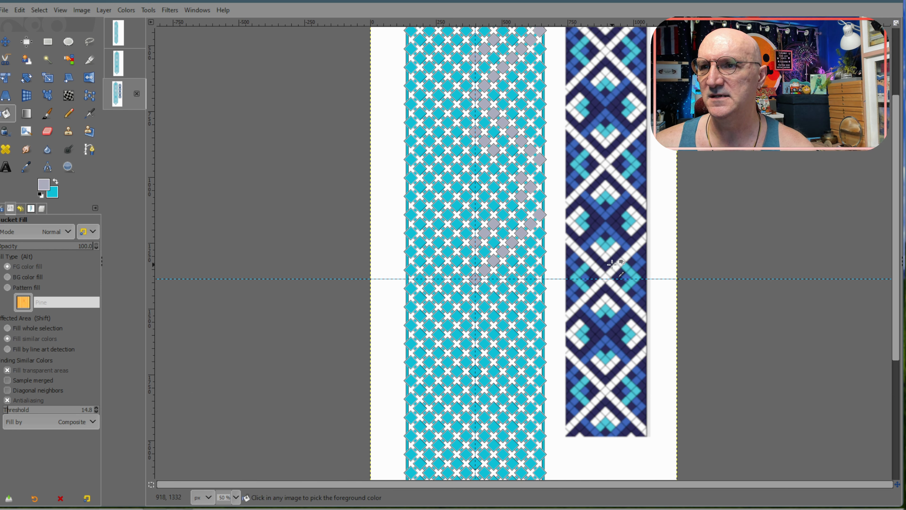
pyautogui.keyDown('ctrl'); pyautogui.scroll(4, 615, 276); pyautogui.keyUp('ctrl')
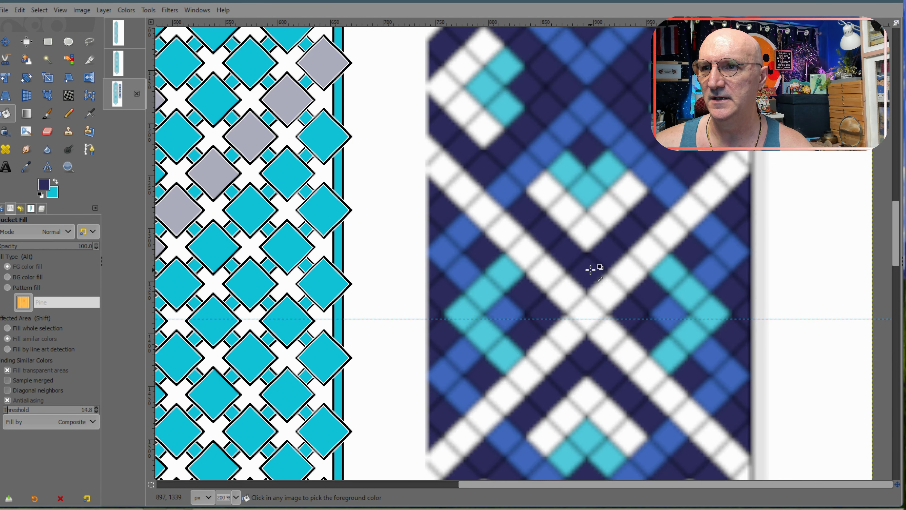
pyautogui.keyDown('ctrl'); pyautogui.scroll(-3, 566, 239); pyautogui.keyUp('ctrl')
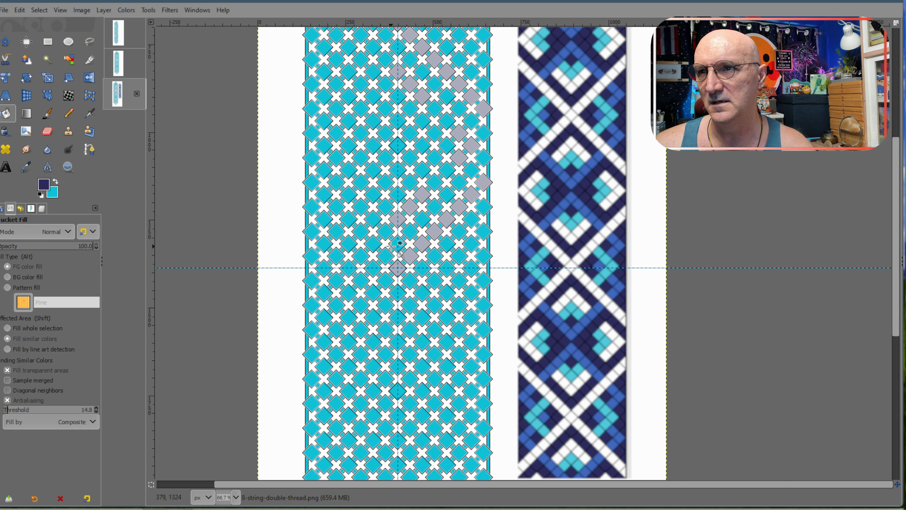
pyautogui.click(398, 244)
pyautogui.click(410, 232)
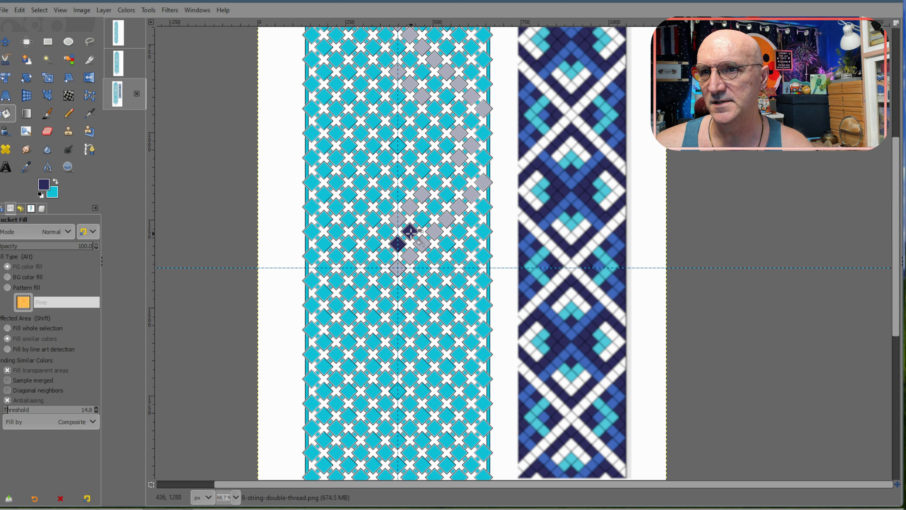
pyautogui.click(422, 219)
pyautogui.click(434, 208)
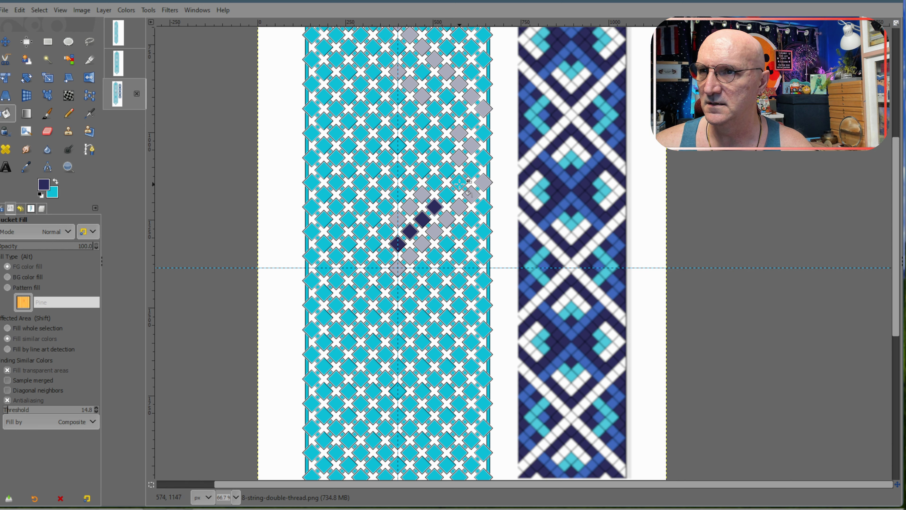
# Step: Fill a navy V under the light grey chevron, with a short arm to the right edge and a long arm toward the centre guide
pyautogui.click(446, 170)
pyautogui.click(471, 171)
pyautogui.click(484, 157)
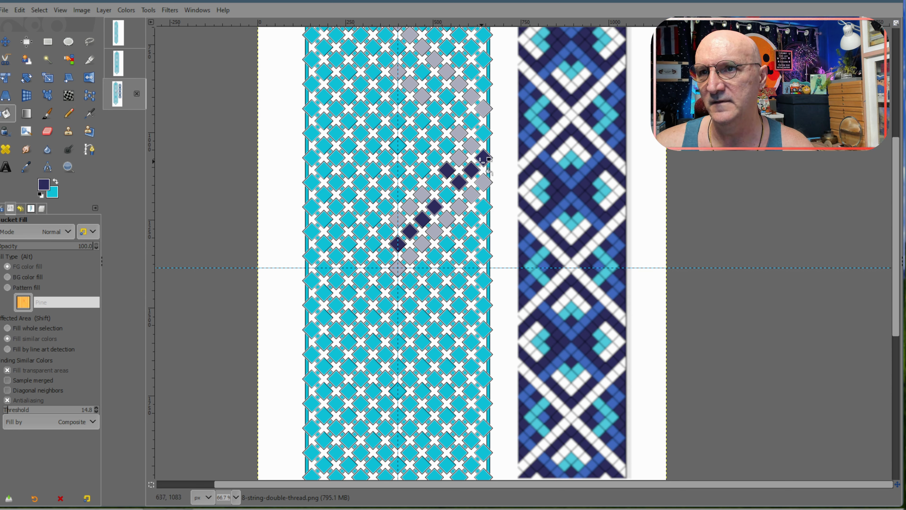
pyautogui.click(435, 156)
pyautogui.click(422, 146)
pyautogui.click(410, 133)
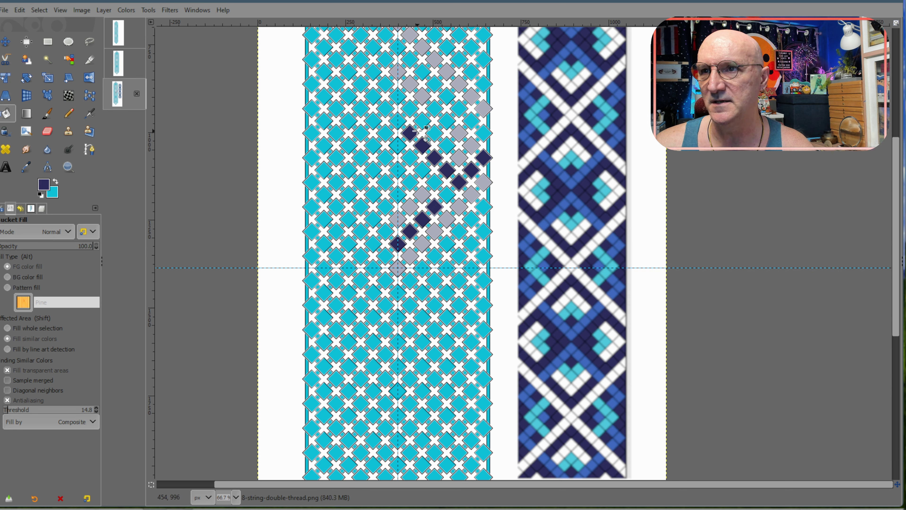
# Step: Fill the upper sides of the outline around the light grey chevron with navy, three diamonds on each side
pyautogui.click(423, 121)
pyautogui.click(435, 108)
pyautogui.click(446, 96)
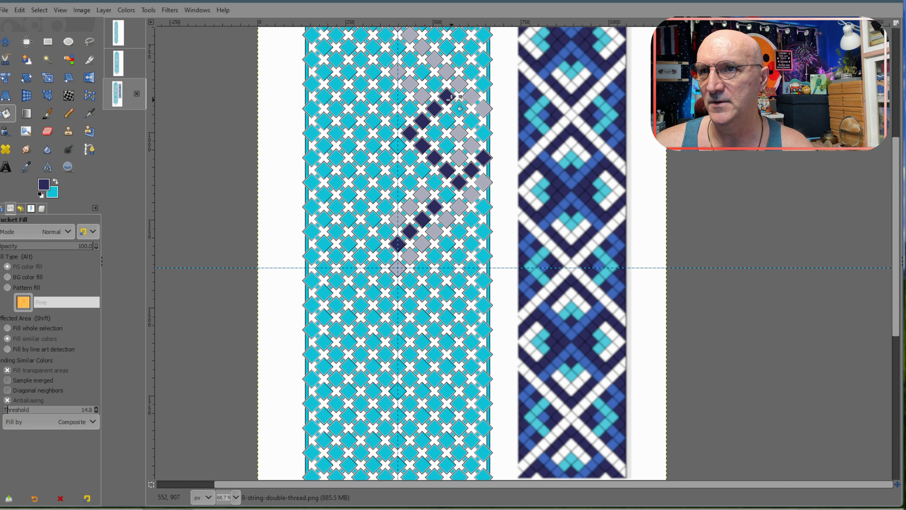
pyautogui.click(483, 133)
pyautogui.click(459, 108)
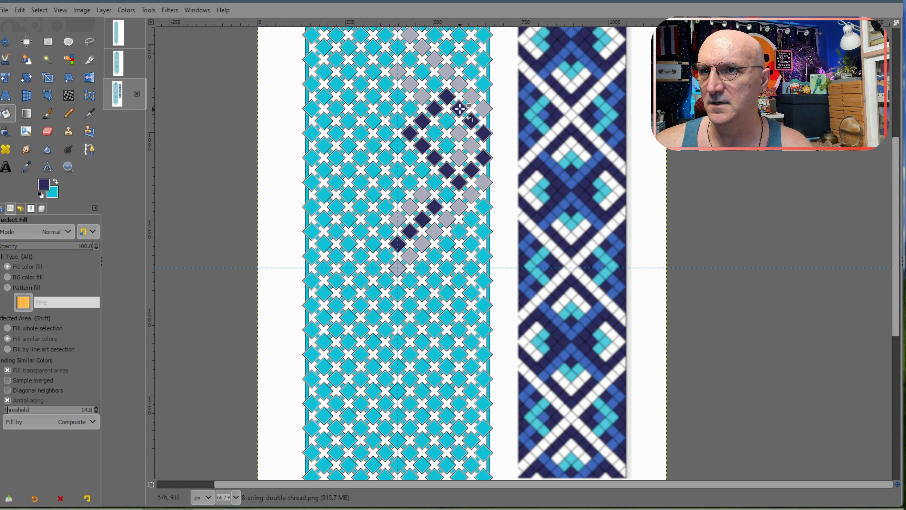
pyautogui.click(471, 121)
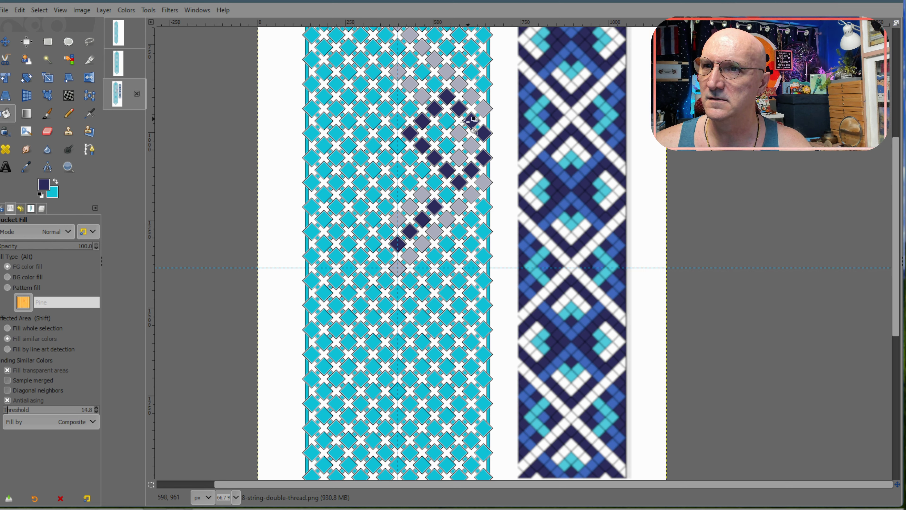
pyautogui.click(420, 146)
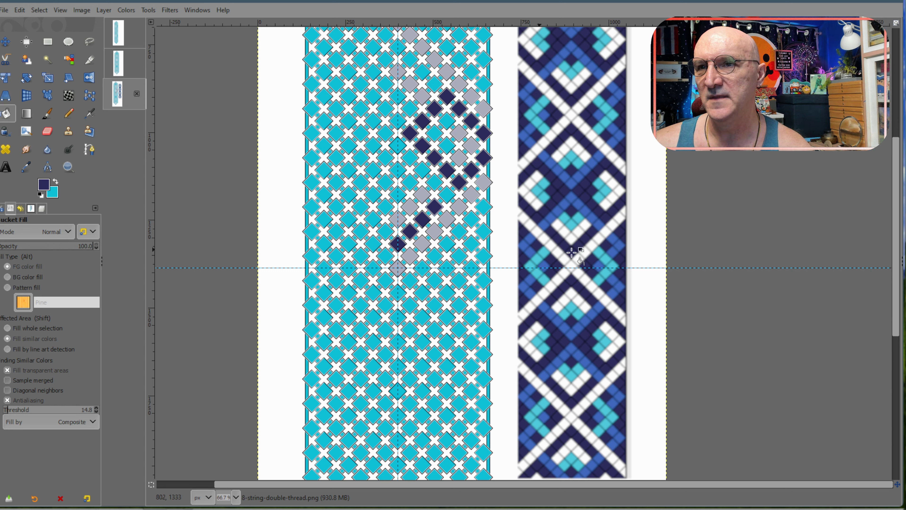
# Step: Sample medium blue from the reference strip and fill the five-diamond diagonal below the navy outline, ending on the centre guide
pyautogui.keyDown('ctrl'); pyautogui.click(595, 227); pyautogui.keyUp('ctrl')
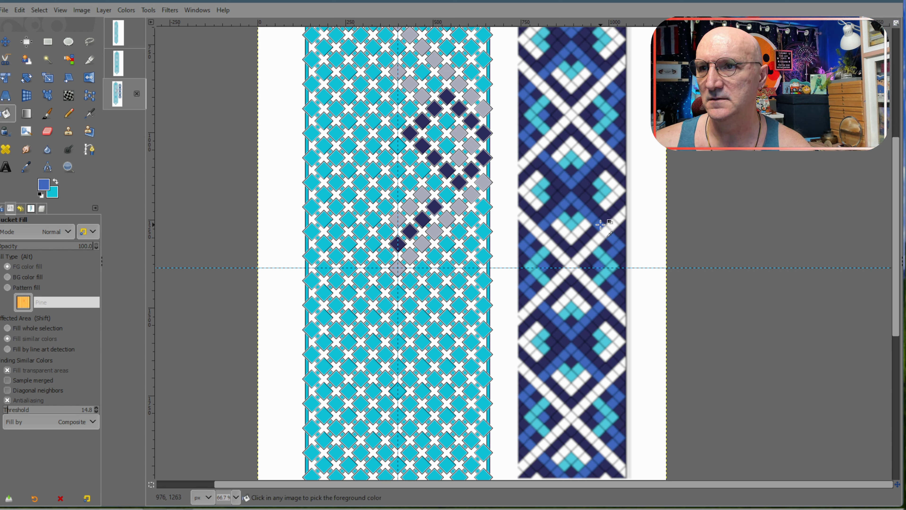
pyautogui.click(448, 193)
pyautogui.click(434, 181)
pyautogui.click(422, 168)
pyautogui.click(410, 157)
pyautogui.click(397, 145)
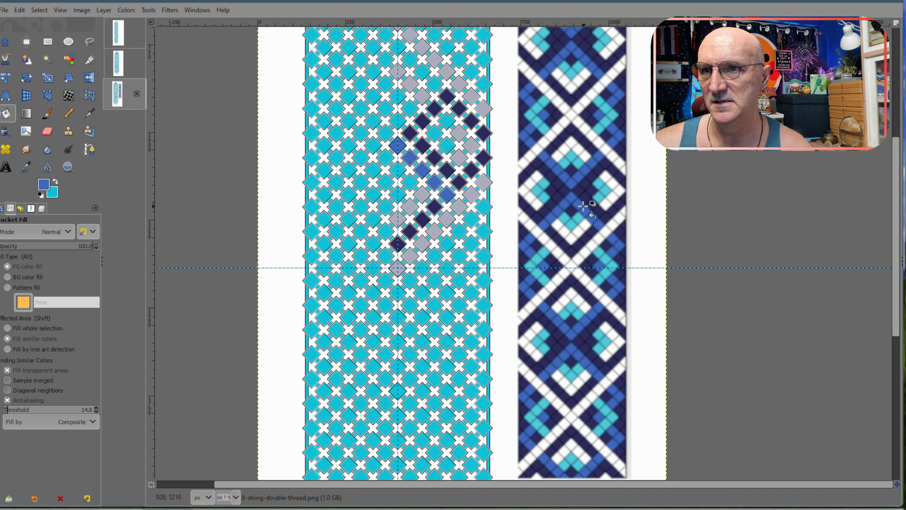
# Step: Fill two diamonds above the short light grey diagonal with the strip's light turquoise and the centre-guide diamond above them with navy
pyautogui.keyDown('ctrl'); pyautogui.click(571, 225); pyautogui.keyUp('ctrl')
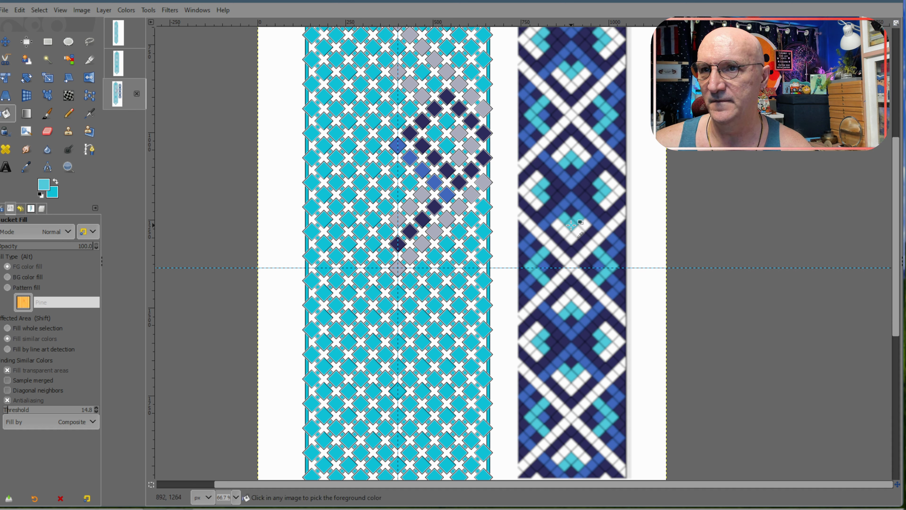
pyautogui.click(411, 184)
pyautogui.click(399, 195)
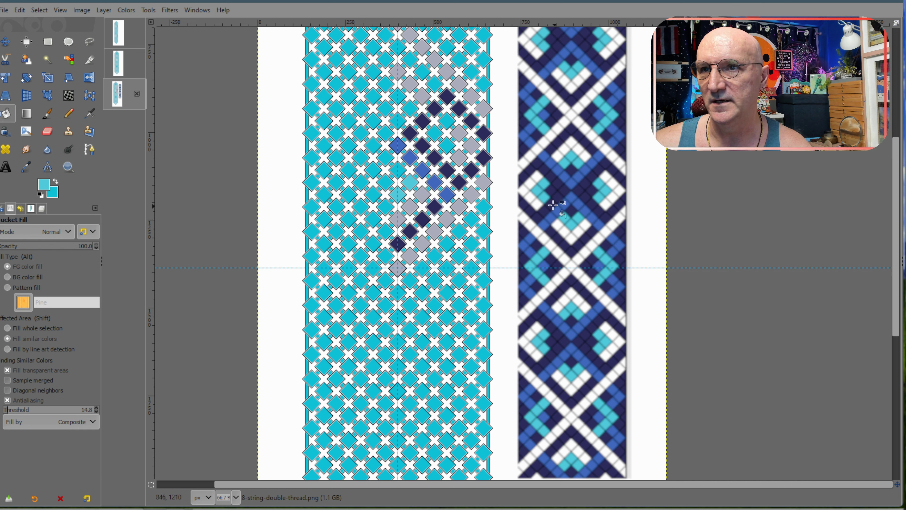
pyautogui.keyDown('ctrl'); pyautogui.click(449, 169); pyautogui.keyUp('ctrl')
pyautogui.click(398, 170)
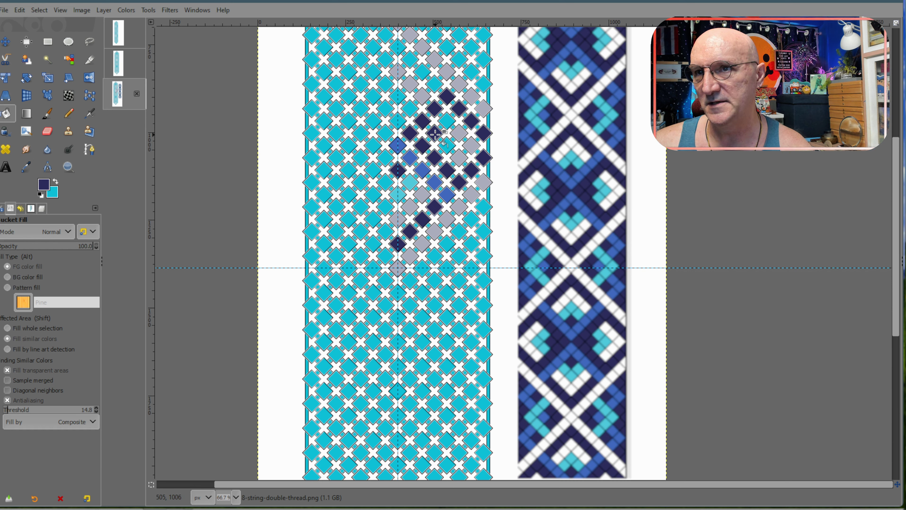
# Step: Fill inner diamonds of the navy outline with the strip's light turquoise and recolour its three upper-right diamonds light grey
pyautogui.keyDown('ctrl'); pyautogui.click(608, 194); pyautogui.keyUp('ctrl')
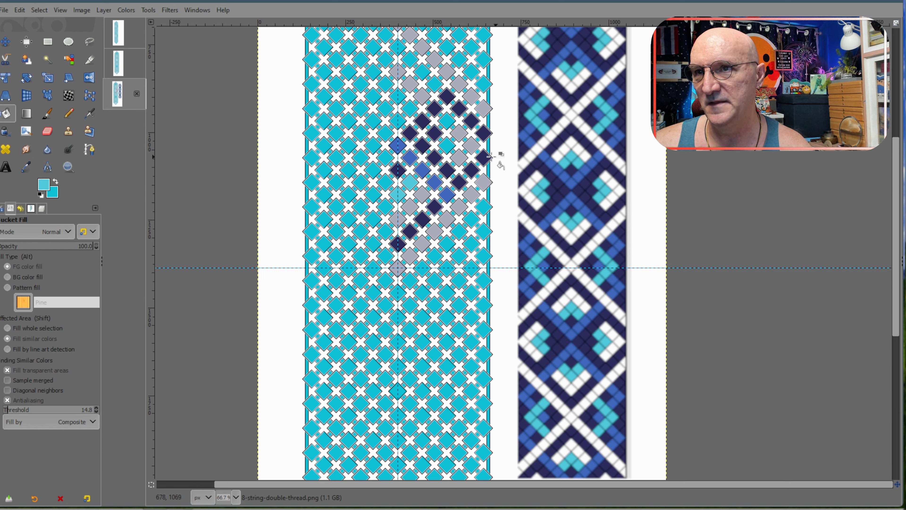
pyautogui.click(449, 147)
pyautogui.click(450, 124)
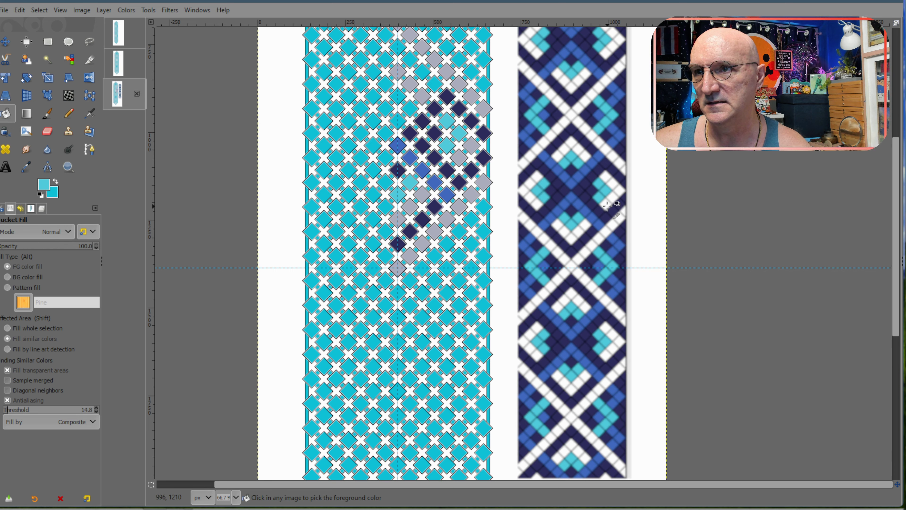
pyautogui.keyDown('ctrl'); pyautogui.click(460, 158); pyautogui.keyUp('ctrl')
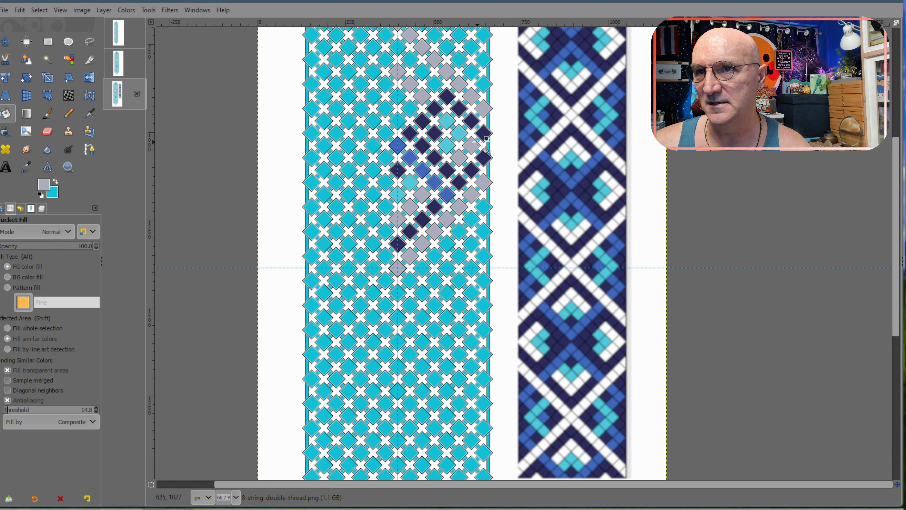
pyautogui.click(482, 133)
pyautogui.click(461, 110)
# Step: Refill the misplaced long and short light grey diagonals above the outline with the template's original cyan
pyautogui.keyDown('ctrl'); pyautogui.click(480, 83); pyautogui.keyUp('ctrl')
pyautogui.click(483, 108)
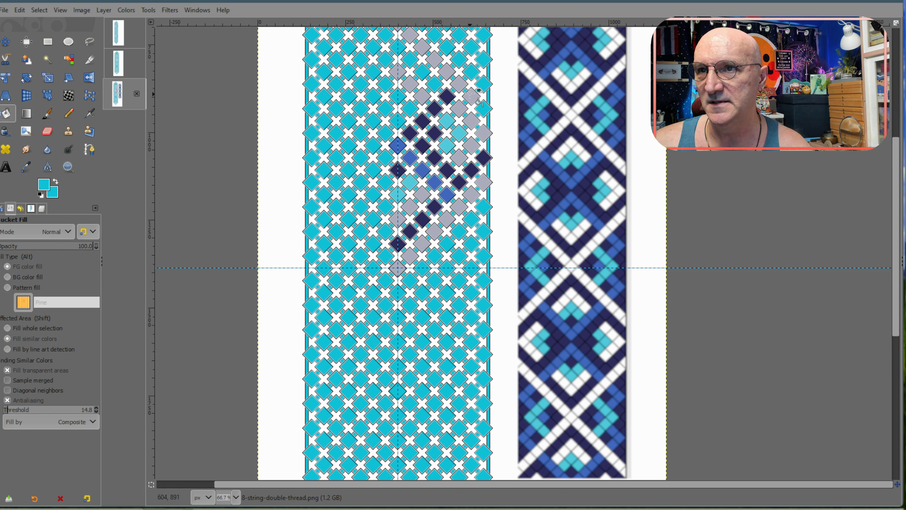
pyautogui.click(446, 71)
pyautogui.click(434, 59)
pyautogui.click(410, 34)
pyautogui.click(422, 97)
pyautogui.click(408, 83)
pyautogui.click(398, 72)
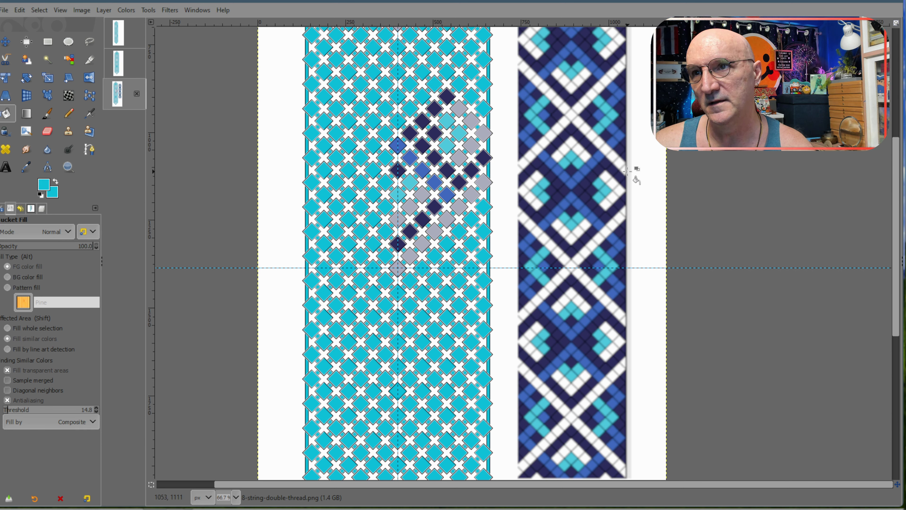
# Step: Sample medium blue and fill a five-diamond diagonal rising from the centre guide along the navy outline's upper-left side
pyautogui.keyDown('ctrl'); pyautogui.click(447, 194); pyautogui.keyUp('ctrl')
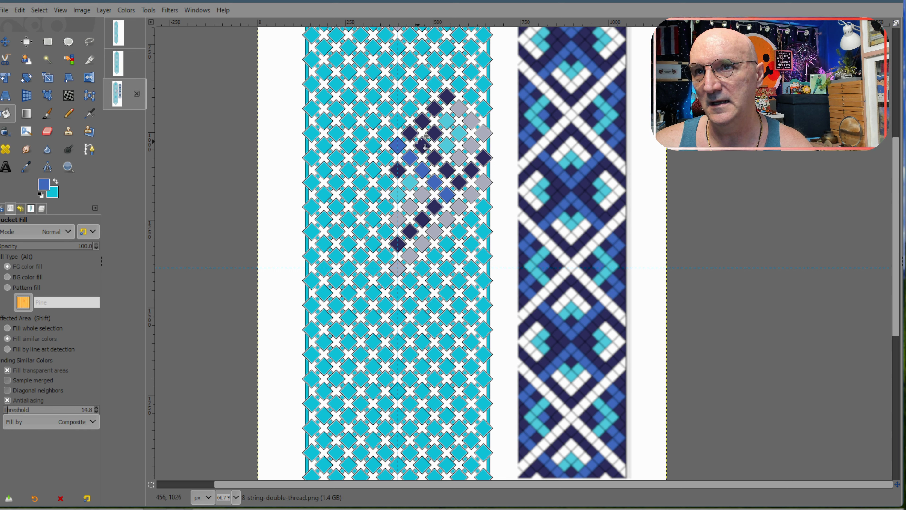
pyautogui.click(398, 121)
pyautogui.click(411, 108)
pyautogui.click(422, 96)
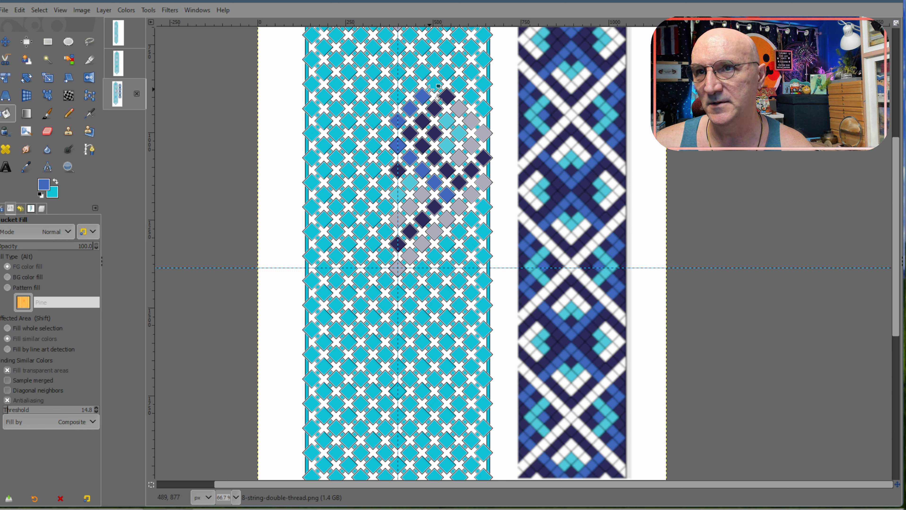
pyautogui.click(433, 85)
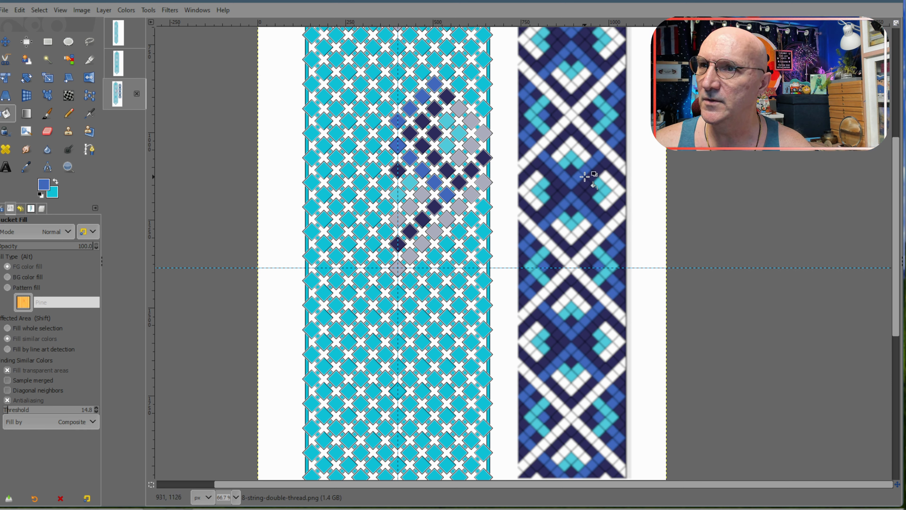
pyautogui.click(447, 73)
# Step: Sample navy and fill three diamonds descending to the right edge above the light grey block
pyautogui.keyDown('ctrl'); pyautogui.click(447, 96); pyautogui.keyUp('ctrl')
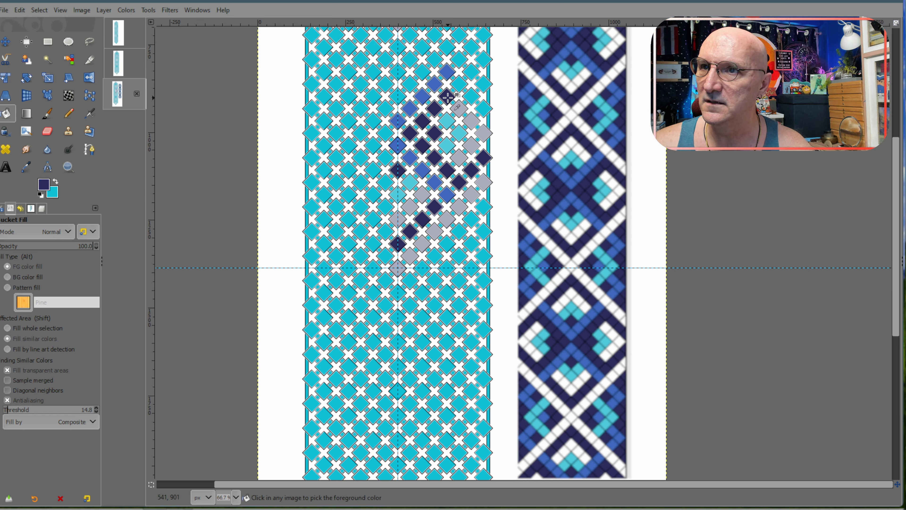
pyautogui.click(461, 88)
pyautogui.click(471, 95)
pyautogui.click(483, 107)
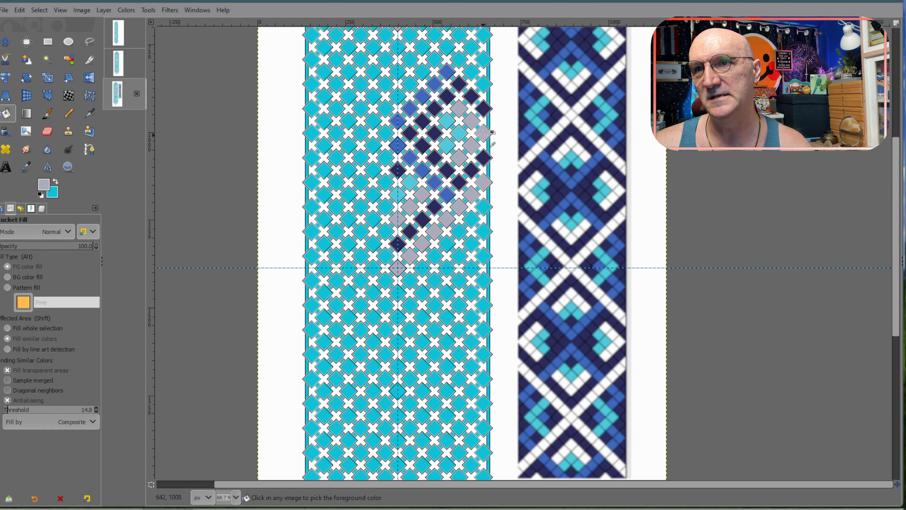
# Step: Sample light grey and fill three diamonds rising from the right edge above the navy outline
pyautogui.click(484, 83)
pyautogui.click(472, 72)
pyautogui.scroll(3, 489, 137)
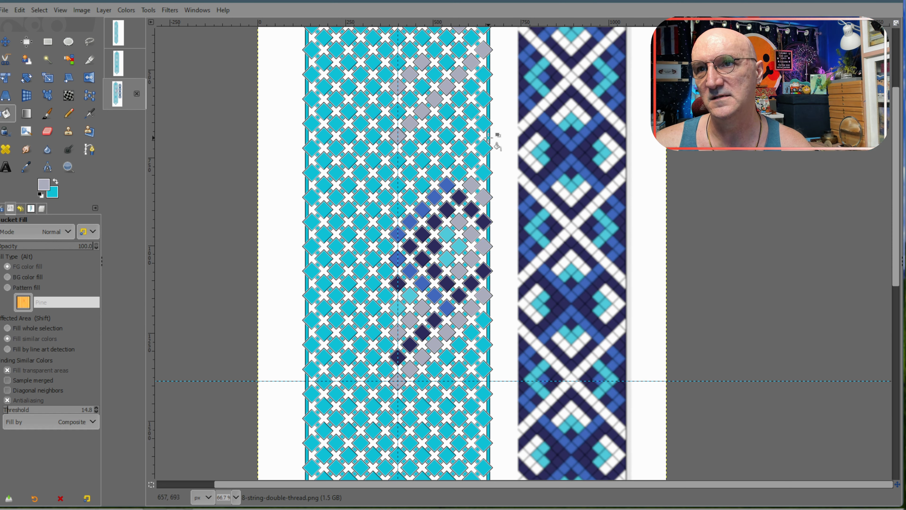
pyautogui.click(459, 173)
# Step: Sample the template cyan and refill the upper misplaced long and short light grey diagonals rising from the centre guide
pyautogui.keyDown('ctrl'); pyautogui.click(400, 159); pyautogui.keyUp('ctrl')
pyautogui.click(398, 136)
pyautogui.click(410, 123)
pyautogui.click(422, 111)
pyautogui.click(436, 99)
pyautogui.click(446, 87)
pyautogui.click(464, 72)
pyautogui.click(472, 61)
pyautogui.click(483, 50)
pyautogui.click(398, 86)
pyautogui.click(410, 73)
pyautogui.click(422, 61)
# Step: Refill the light grey chevron near the upper right edge and the short diagonal under the peak with cyan
pyautogui.scroll(3, 435, 101)
pyautogui.click(460, 139)
pyautogui.click(471, 126)
pyautogui.click(459, 114)
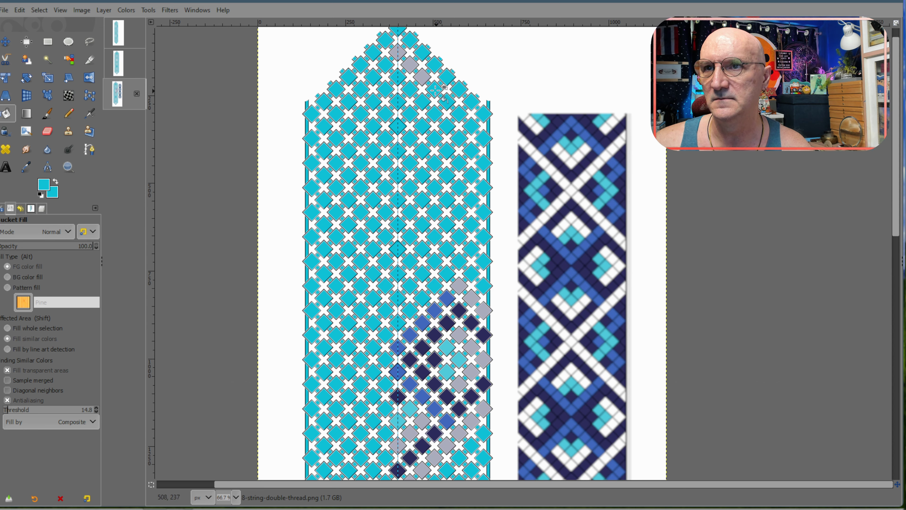
pyautogui.click(422, 76)
pyautogui.click(410, 64)
pyautogui.click(398, 51)
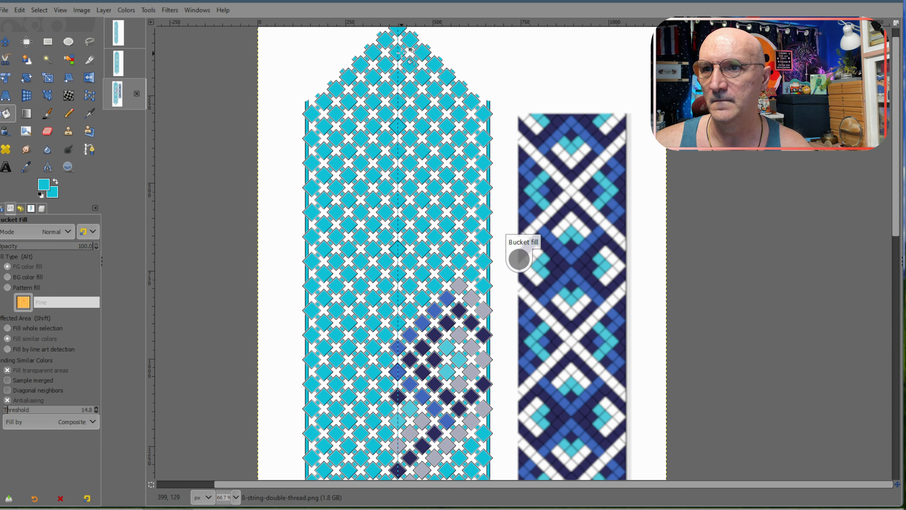
# Step: Extend the upper light grey diagonal from the navy outline's top toward the centre guide
pyautogui.scroll(-3, 441, 177)
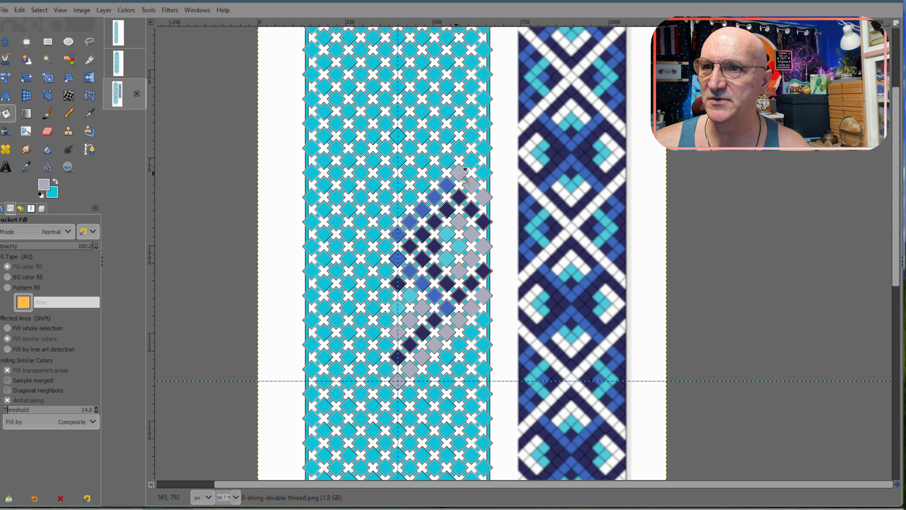
pyautogui.click(446, 160)
pyautogui.click(434, 149)
pyautogui.click(422, 135)
pyautogui.click(409, 122)
# Step: Continue the light grey line from the centre guide with a diagonal rising to the grid's right edge
pyautogui.click(410, 100)
pyautogui.click(422, 87)
pyautogui.scroll(5, 436, 75)
pyautogui.click(434, 188)
pyautogui.click(446, 175)
pyautogui.click(459, 163)
pyautogui.click(471, 150)
pyautogui.click(483, 138)
pyautogui.scroll(-5, 501, 222)
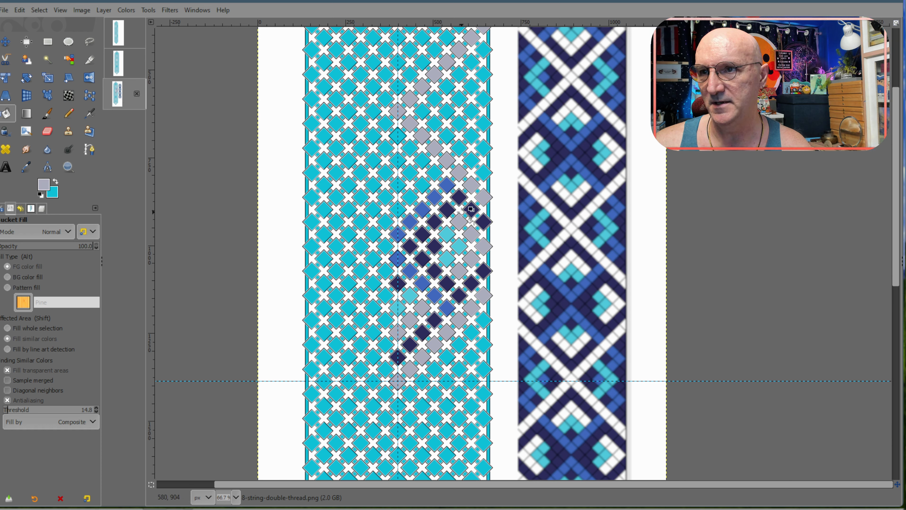
# Step: Continue the navy outline diagonally up to the centre guide, line its inner side with light grey, and add a navy diamond on the guide below
pyautogui.click(435, 173)
pyautogui.click(422, 161)
pyautogui.click(410, 147)
pyautogui.click(399, 136)
pyautogui.keyDown('ctrl'); pyautogui.click(461, 222); pyautogui.keyUp('ctrl')
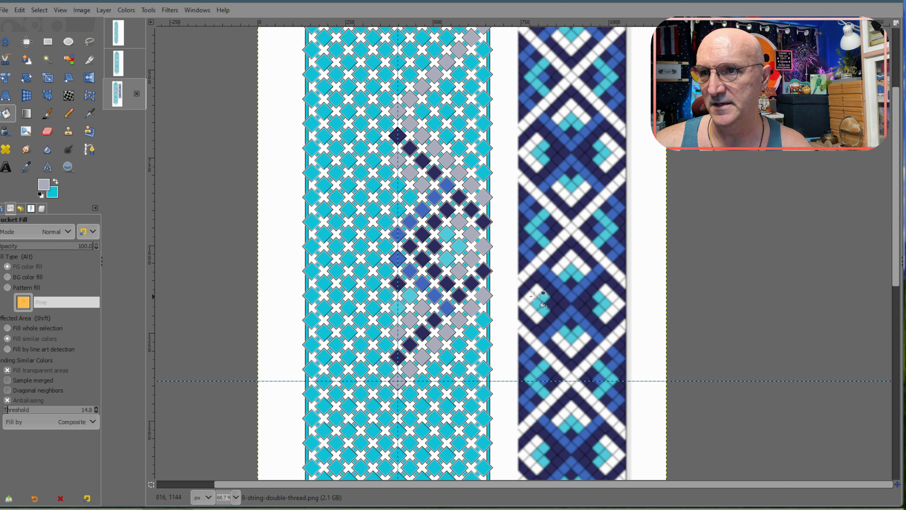
pyautogui.keyDown('ctrl'); pyautogui.click(409, 246); pyautogui.keyUp('ctrl')
pyautogui.click(398, 209)
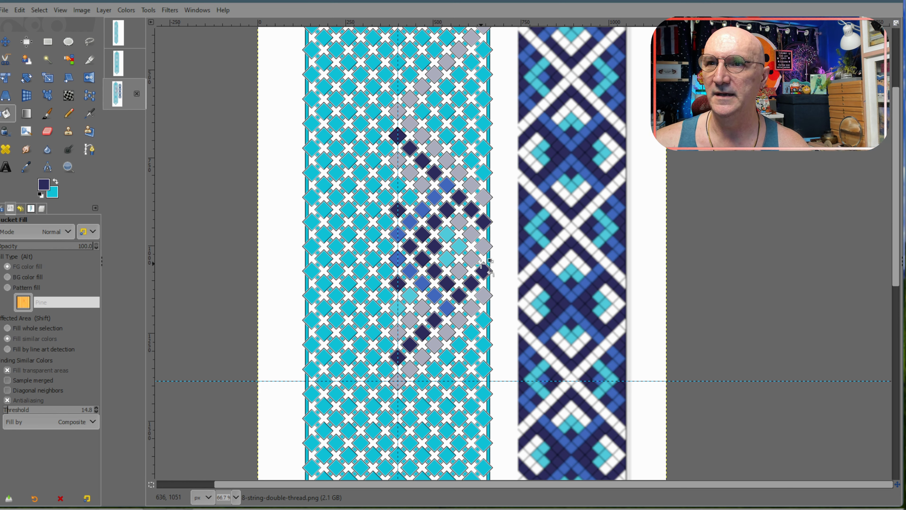
# Step: Fill a three-diamond navy chevron just right of the centre guide, between the two upper light grey diagonals
pyautogui.scroll(3, 481, 264)
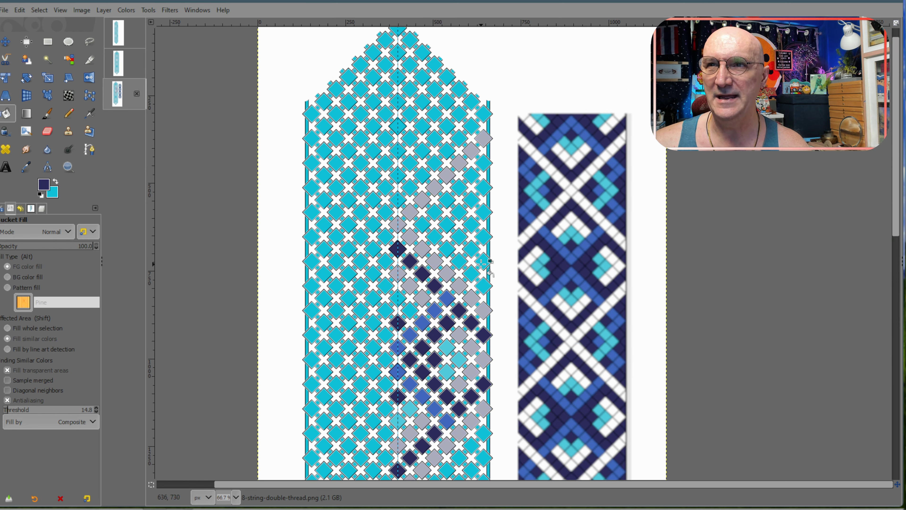
pyautogui.click(435, 237)
pyautogui.click(423, 224)
pyautogui.click(434, 211)
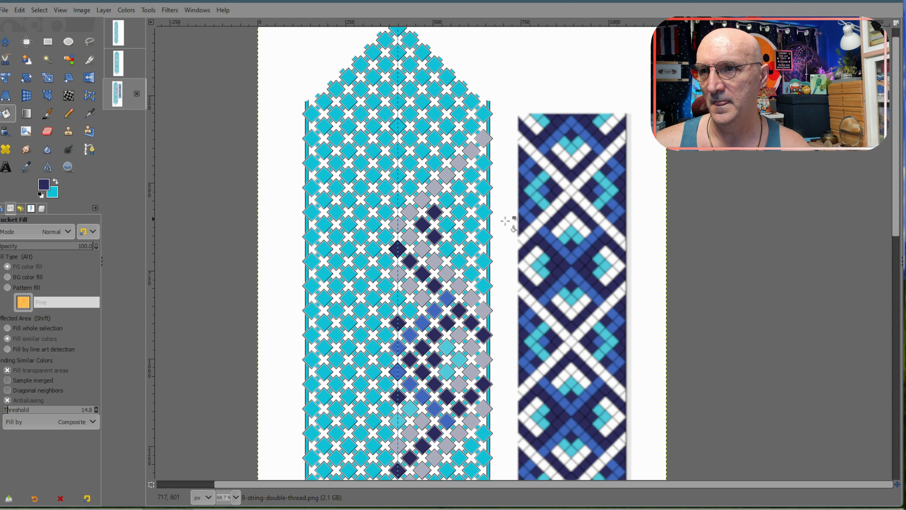
# Step: Sample the medium blue and fill the single diamond beside the navy chevron and the short blue diagonals near the grid's right edge
pyautogui.press('ctrl')
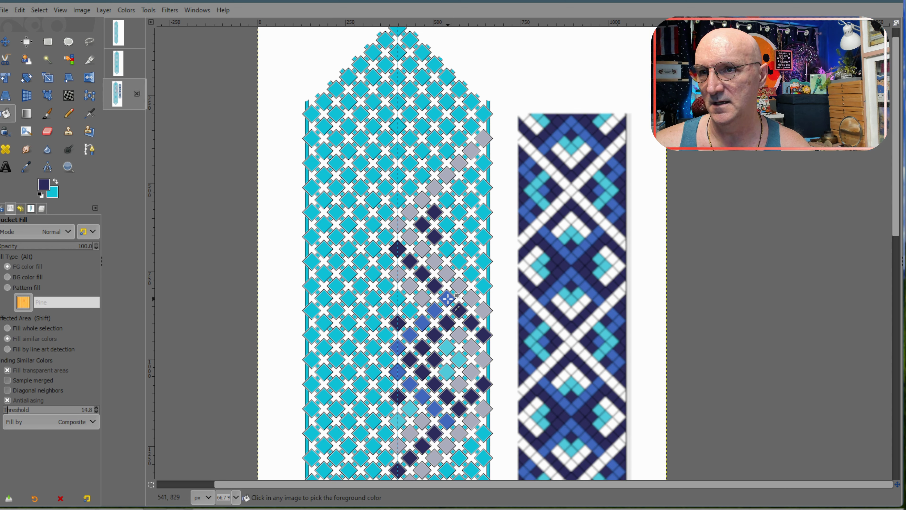
pyautogui.click(470, 274)
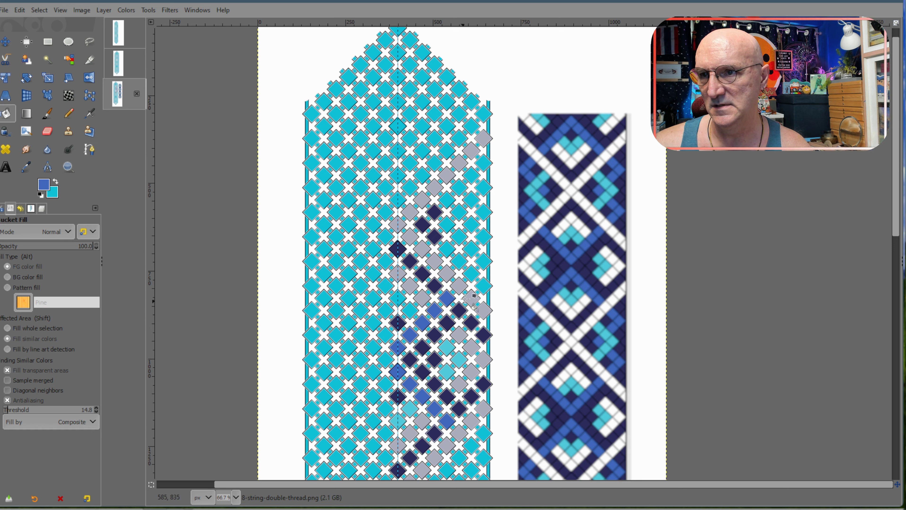
pyautogui.click(483, 261)
pyautogui.click(471, 248)
pyautogui.click(471, 200)
pyautogui.click(484, 187)
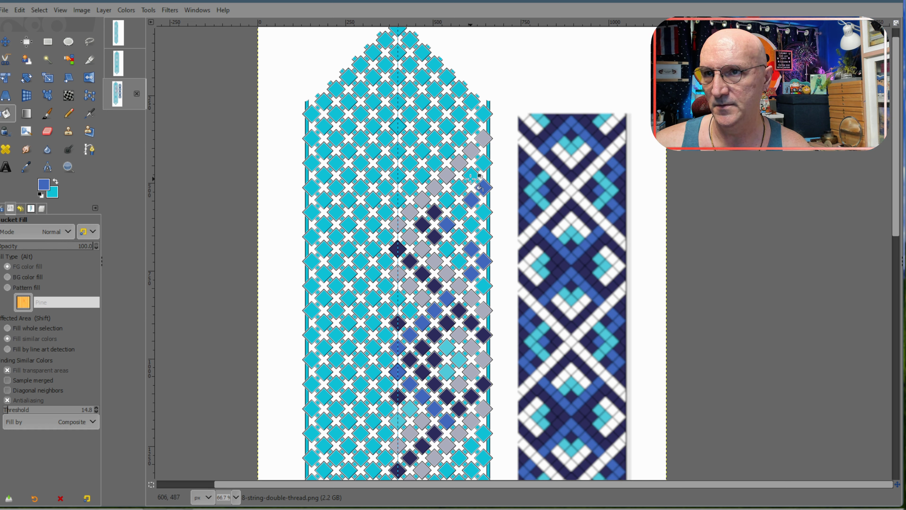
# Step: Extend the blue line from the right edge up to the centre guide and add a short blue diagonal rising to the peak's right edge
pyautogui.click(471, 177)
pyautogui.click(446, 150)
pyautogui.click(434, 138)
pyautogui.click(422, 126)
pyautogui.click(397, 101)
pyautogui.click(399, 76)
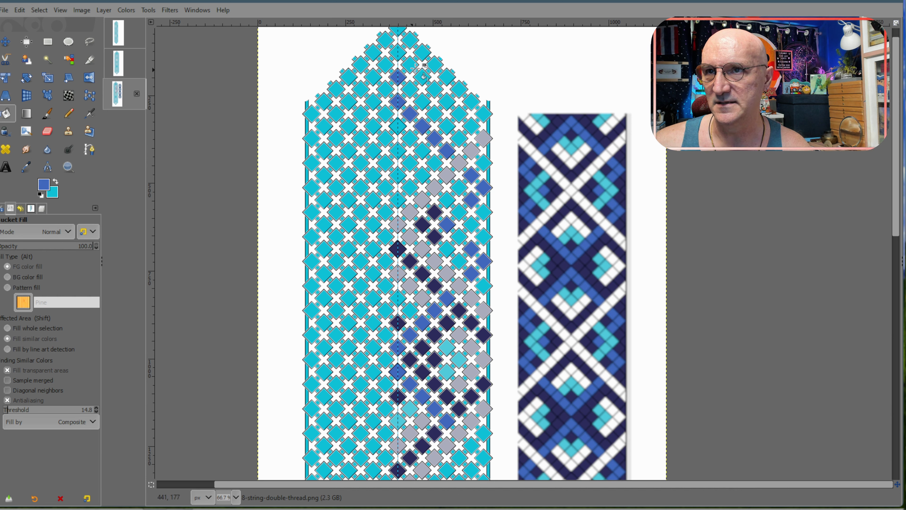
pyautogui.click(411, 64)
pyautogui.click(423, 53)
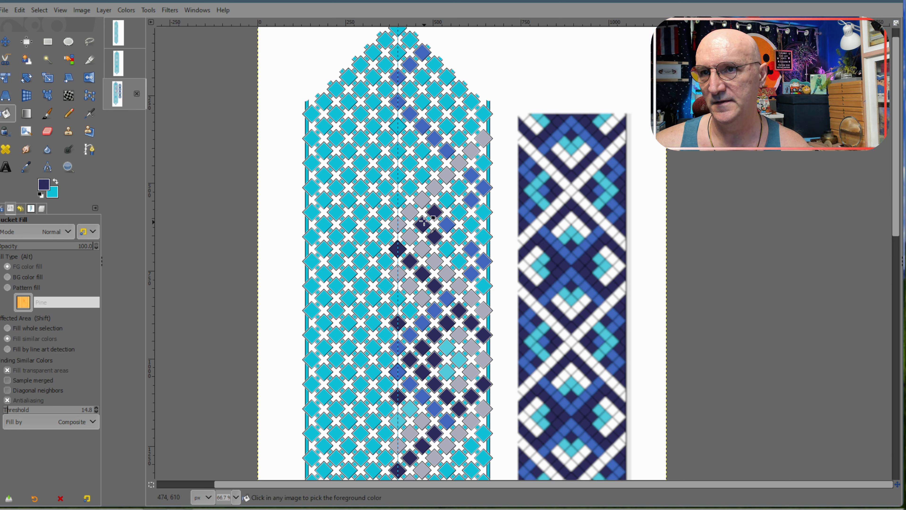
# Step: Fill a four-diamond navy diagonal rising from the centre guide above the light grey line, plus a single navy diamond higher on the guide
pyautogui.click(400, 198)
pyautogui.click(410, 188)
pyautogui.click(421, 175)
pyautogui.click(433, 163)
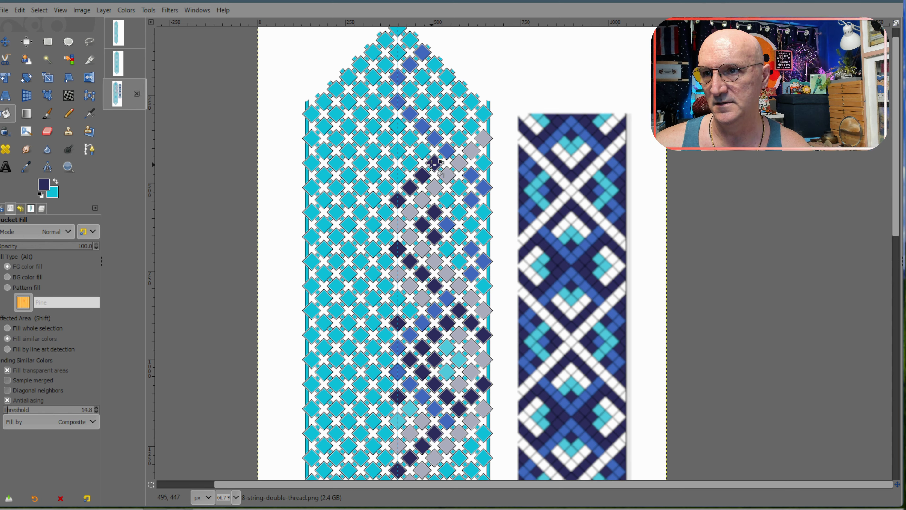
pyautogui.click(399, 127)
# Step: Sample light grey and fill the short diagonal above the new navy line and the pair near the peak's right shoulder
pyautogui.keyDown('ctrl'); pyautogui.click(417, 209); pyautogui.keyUp('ctrl')
pyautogui.click(400, 175)
pyautogui.click(409, 163)
pyautogui.click(423, 151)
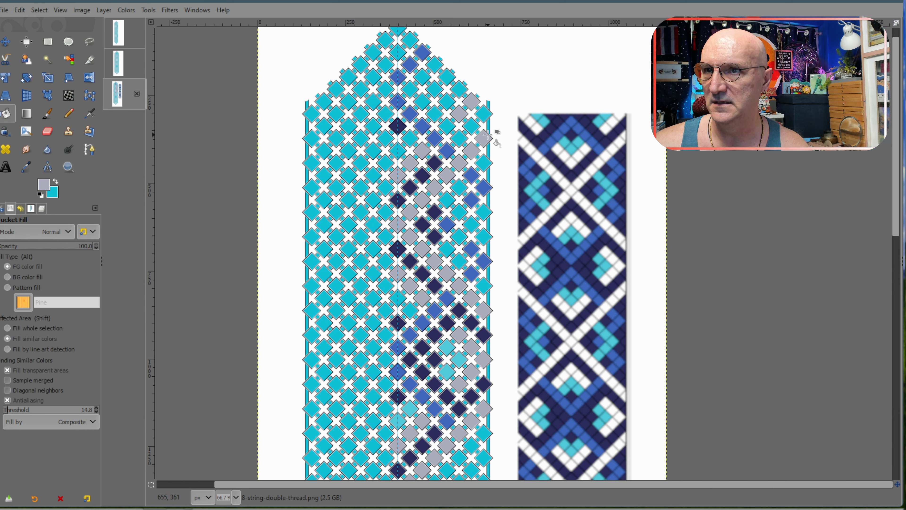
# Step: Sample navy and fill the diagonals crossing beside the upper blue line, extending them to the right edge and up to the peak's slope
pyautogui.keyDown('ctrl'); pyautogui.click(435, 163); pyautogui.keyUp('ctrl')
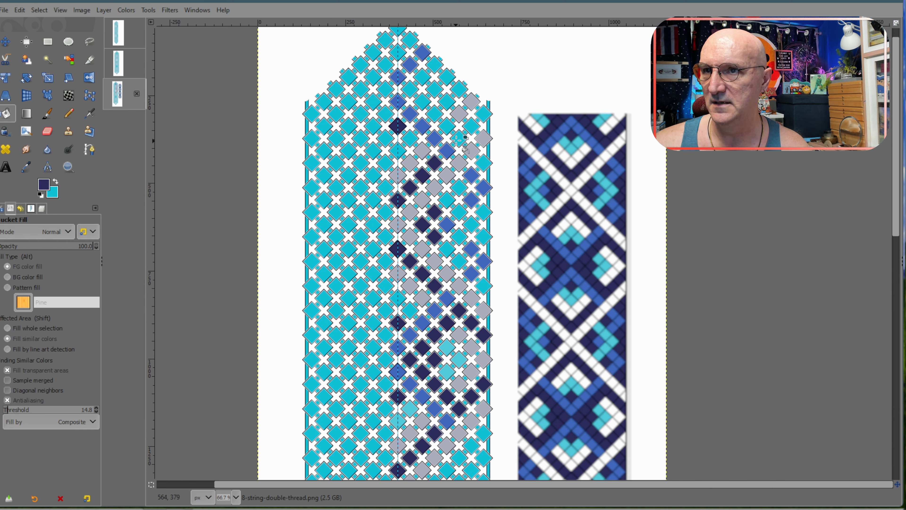
pyautogui.moveTo(452, 131); pyautogui.dragTo(432, 107)
pyautogui.click(471, 127)
pyautogui.click(484, 114)
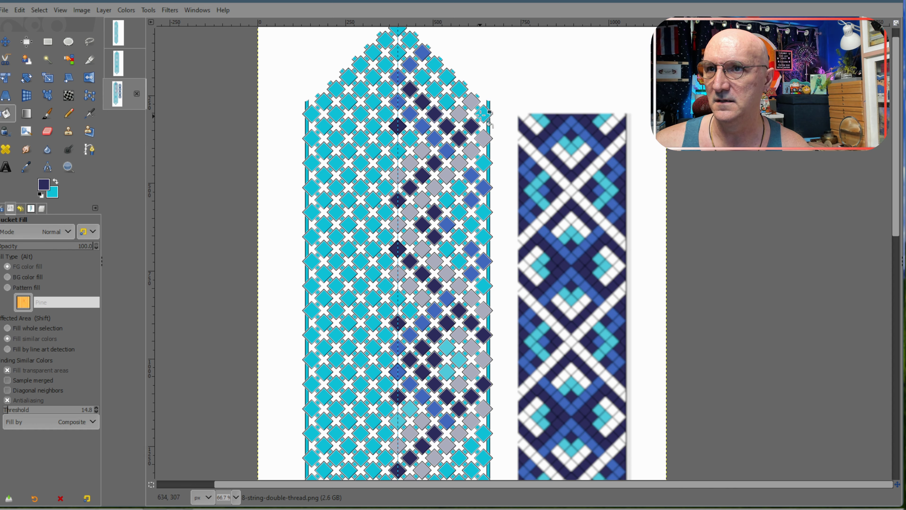
pyautogui.click(423, 77)
pyautogui.click(435, 65)
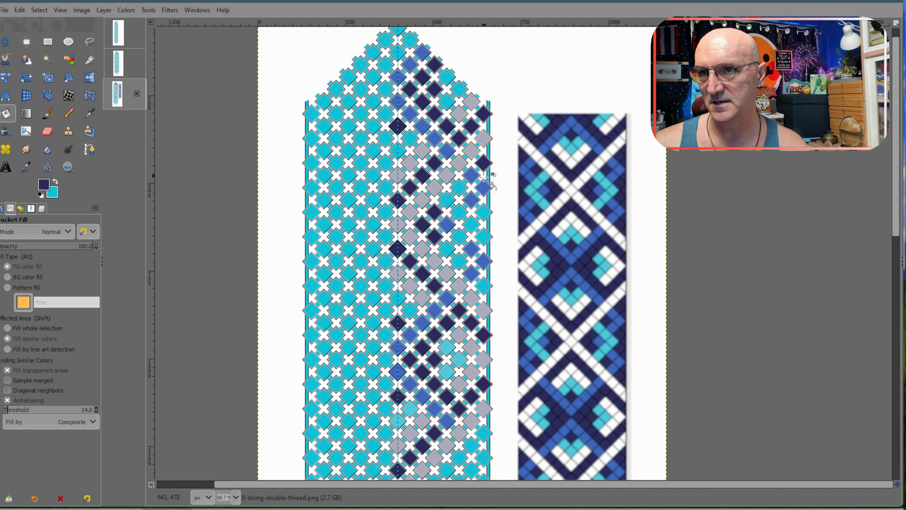
# Step: Fill the missing navy diamonds along the grid's right edge down to the horizontal guide, and the navy diagonals inside the right-hand motif
pyautogui.click(482, 210)
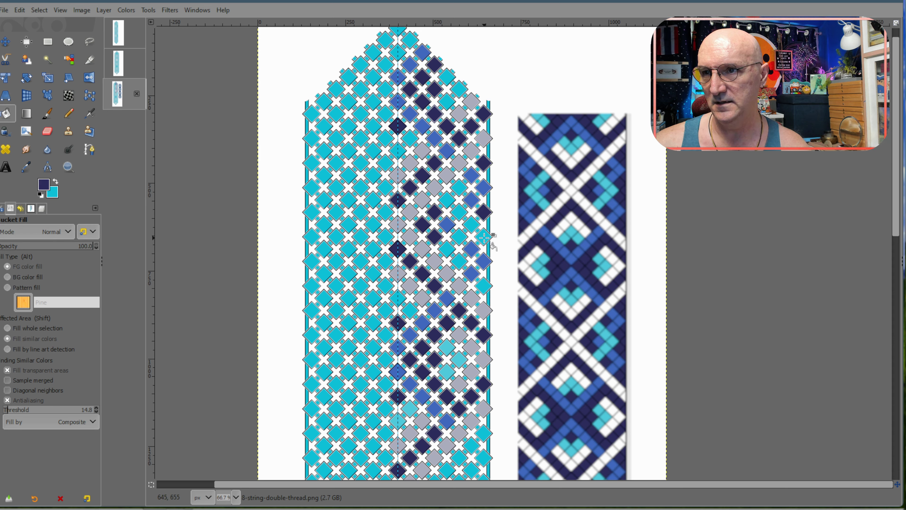
pyautogui.click(484, 237)
pyautogui.click(484, 287)
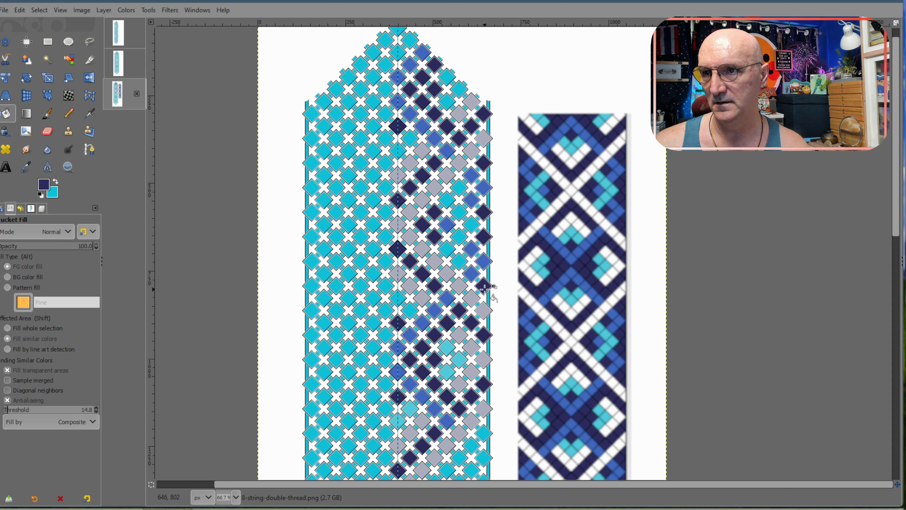
pyautogui.click(459, 188)
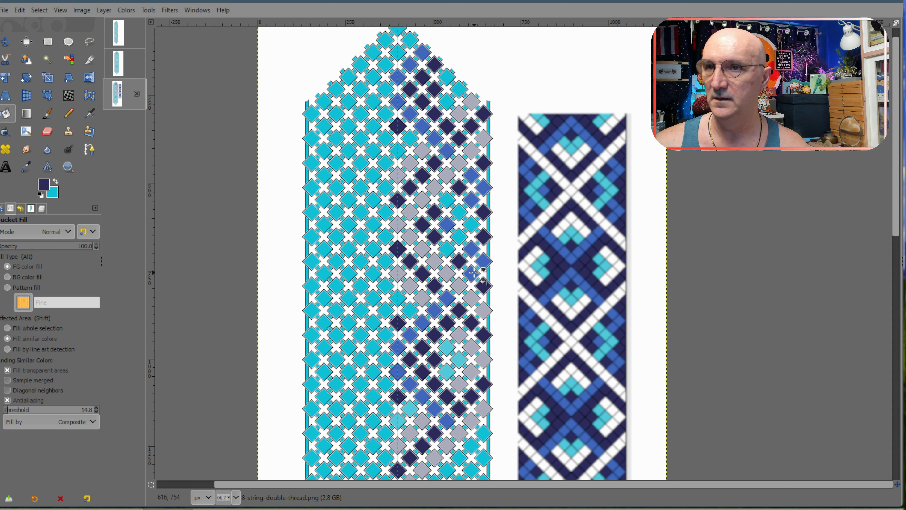
pyautogui.scroll(-5, 475, 272)
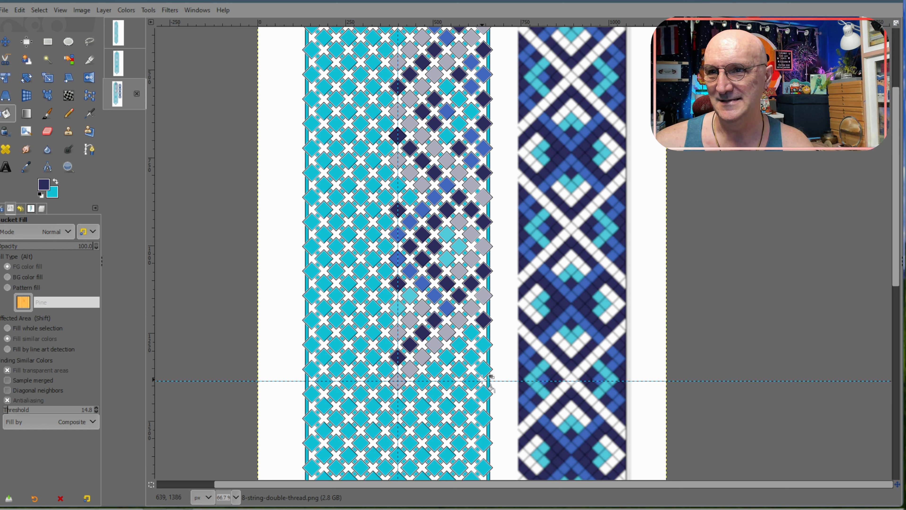
pyautogui.click(483, 370)
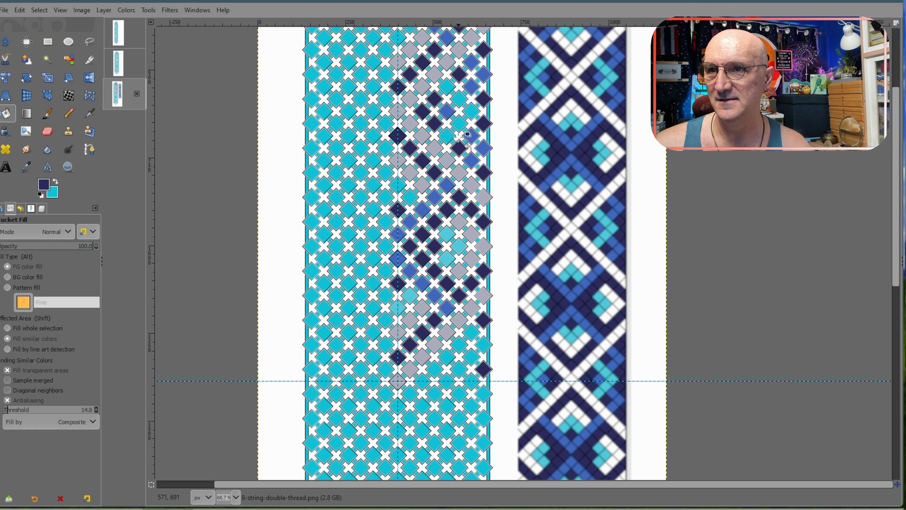
# Step: Sample blue and fill the short diagonal at the right edge above the horizontal guide and one diamond on that guide
pyautogui.keyDown('ctrl'); pyautogui.click(447, 309); pyautogui.keyUp('ctrl')
pyautogui.click(472, 332)
pyautogui.click(484, 345)
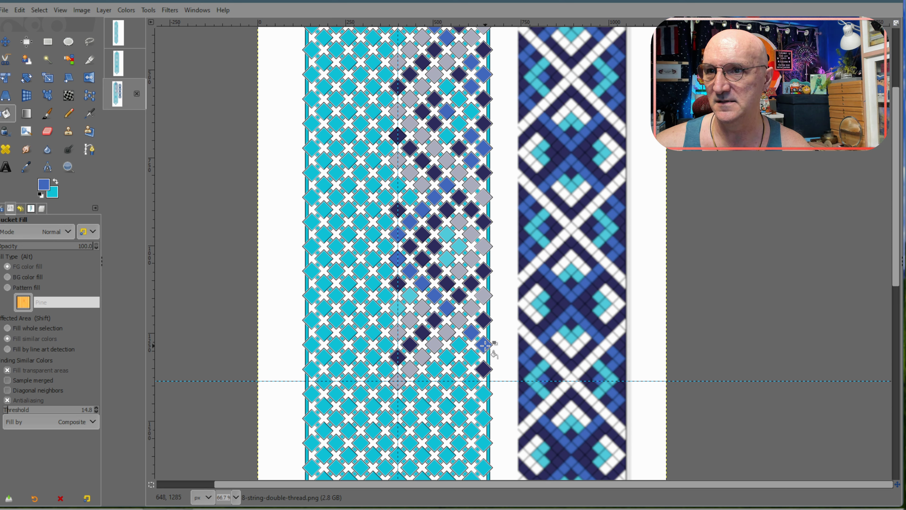
pyautogui.click(445, 381)
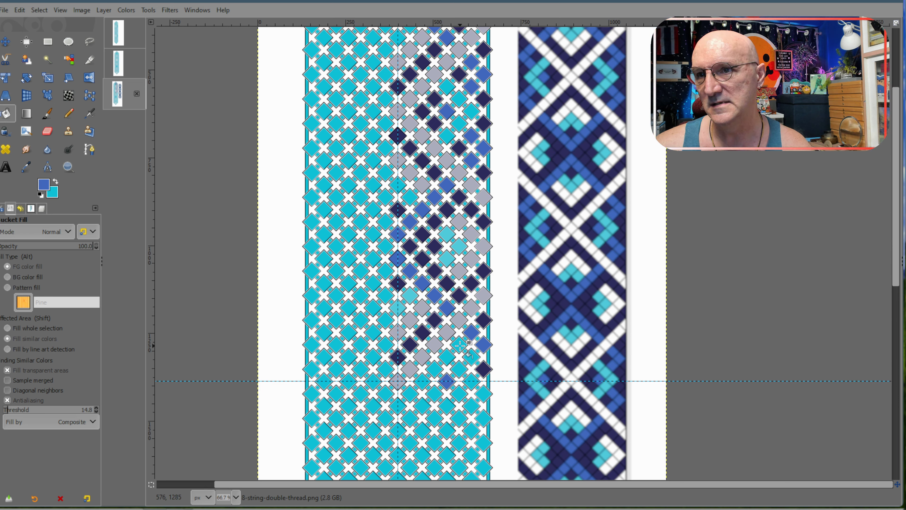
# Step: Fill a navy diagonal down to the horizontal guide beneath the light grey line, and add a blue diamond near the right edge
pyautogui.keyDown('ctrl'); pyautogui.click(484, 320); pyautogui.keyUp('ctrl')
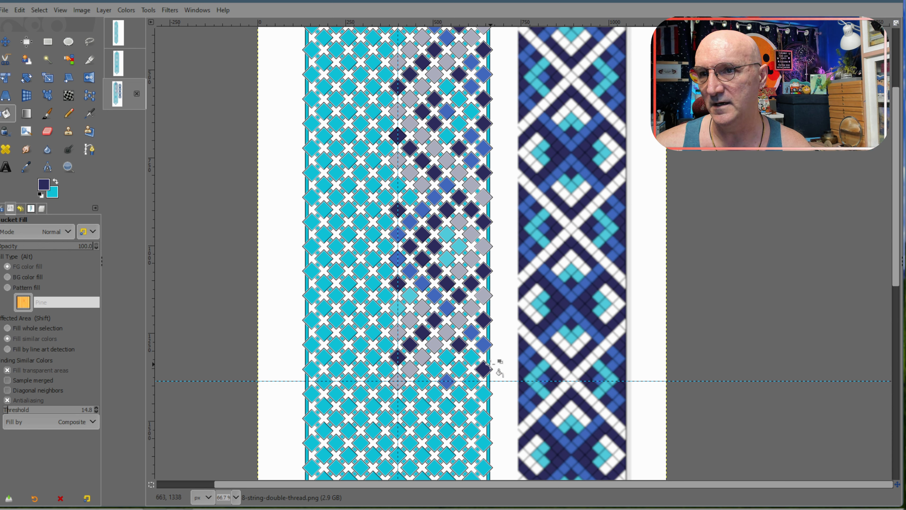
pyautogui.click(434, 369)
pyautogui.click(421, 381)
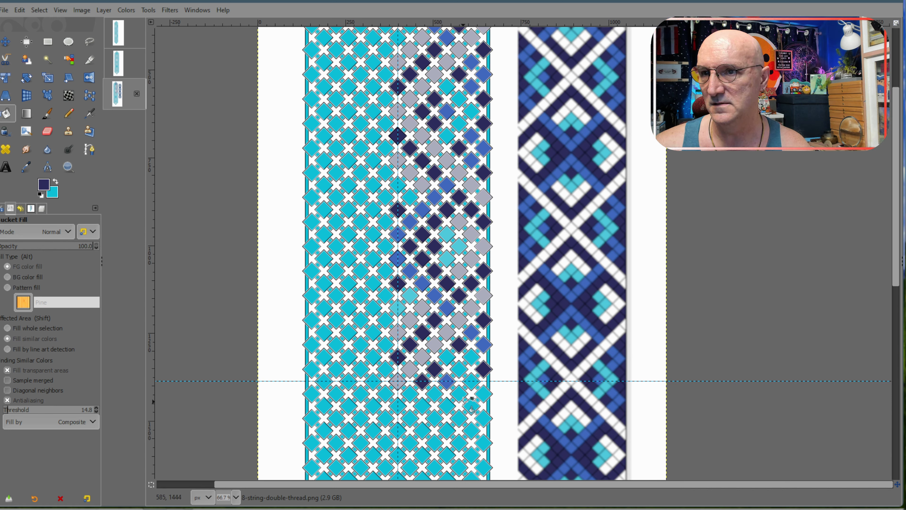
pyautogui.keyDown('ctrl'); pyautogui.click(484, 344); pyautogui.keyUp('ctrl')
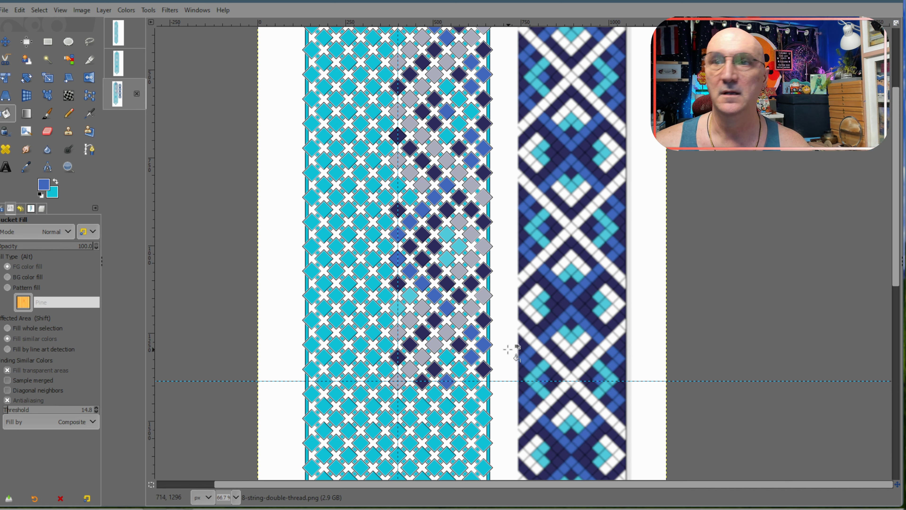
# Step: Sample light grey and fill the small thread segments joining the light grey diamonds from the upper right shoulder to the centre guide
pyautogui.scroll(3, 471, 295)
pyautogui.keyDown('ctrl'); pyautogui.scroll(2, 434, 143); pyautogui.keyUp('ctrl')
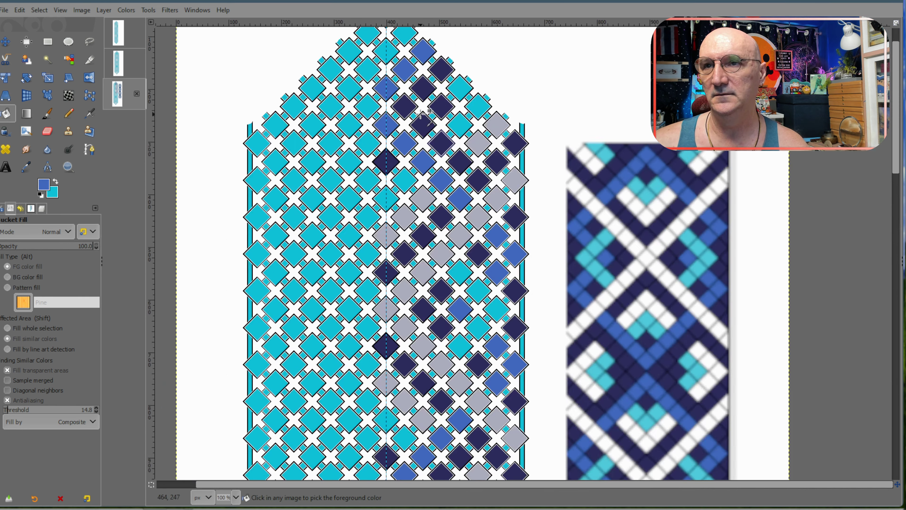
pyautogui.scroll(3, 435, 137)
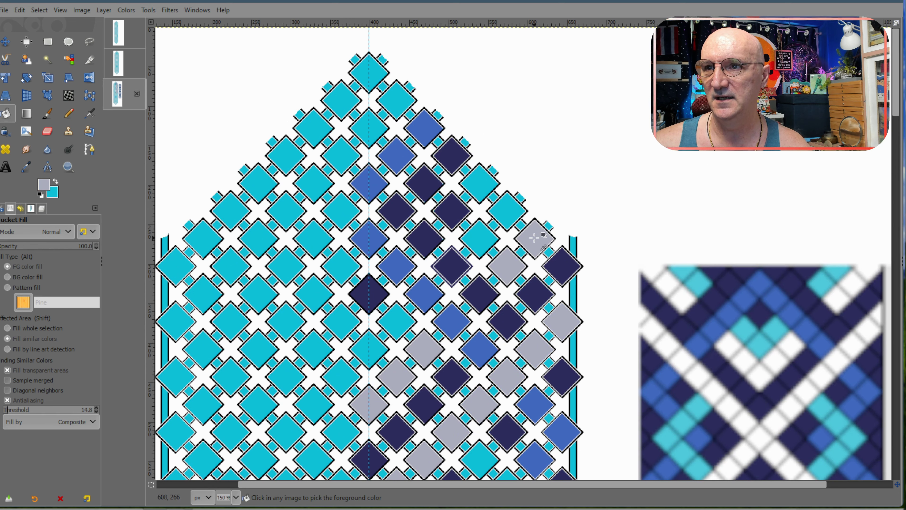
pyautogui.click(548, 226)
pyautogui.click(521, 251)
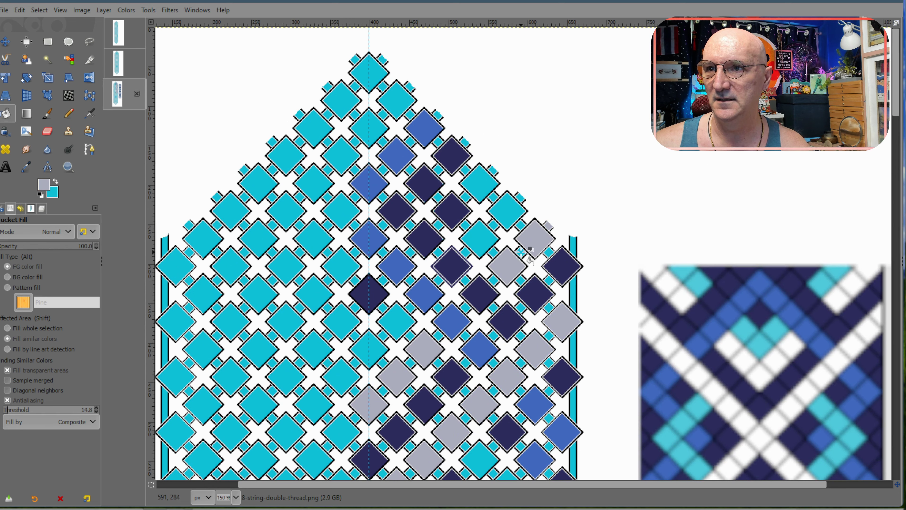
pyautogui.click(494, 280)
pyautogui.click(466, 307)
pyautogui.click(438, 335)
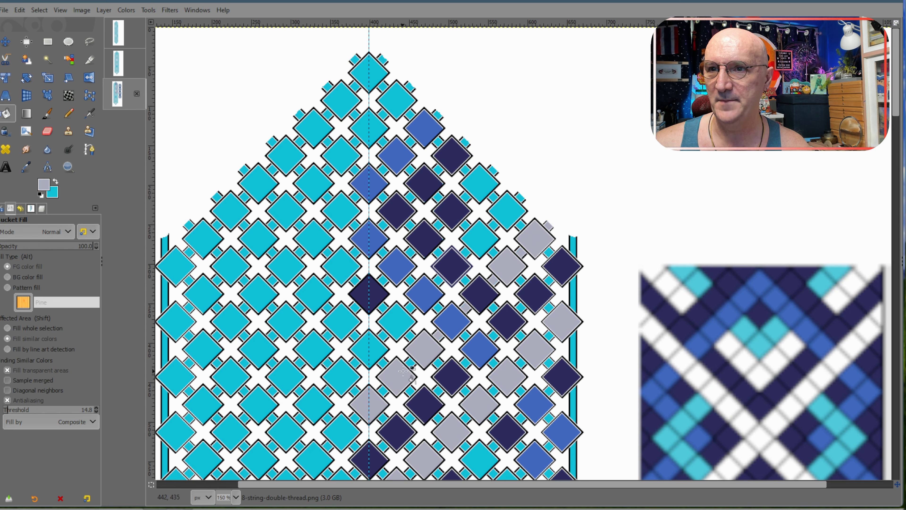
pyautogui.click(383, 391)
# Step: Fill the small thread segments between the remaining light grey diamonds light grey, working down the right half to the horizontal guide
pyautogui.scroll(-3, 383, 390)
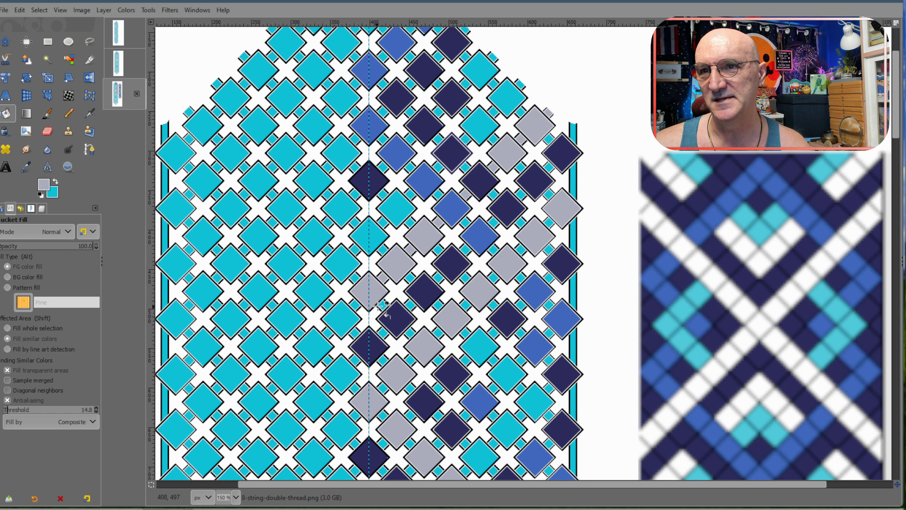
pyautogui.scroll(-3, 385, 268)
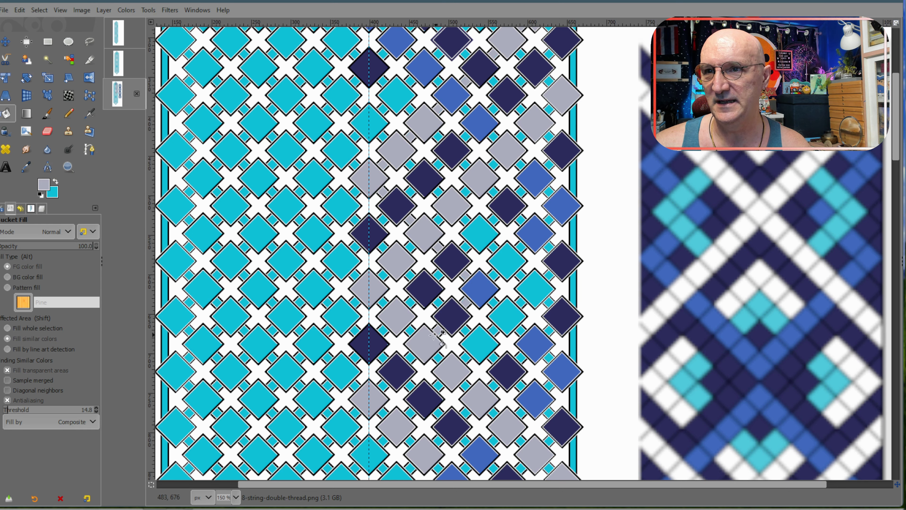
pyautogui.scroll(-3, 423, 337)
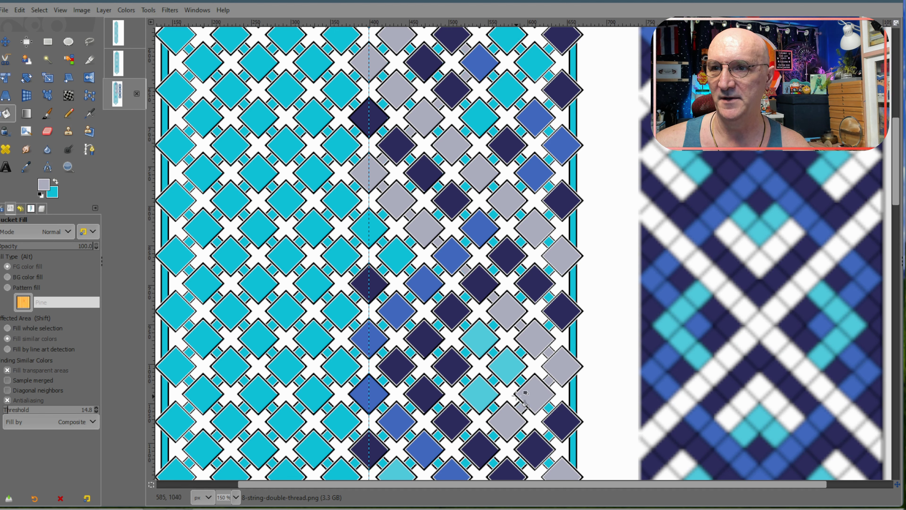
pyautogui.scroll(-3, 516, 394)
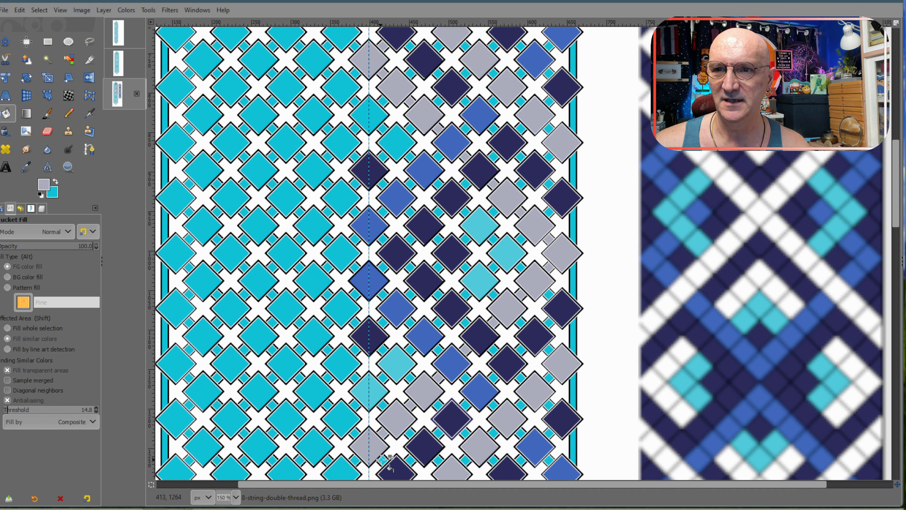
pyautogui.scroll(-3, 381, 461)
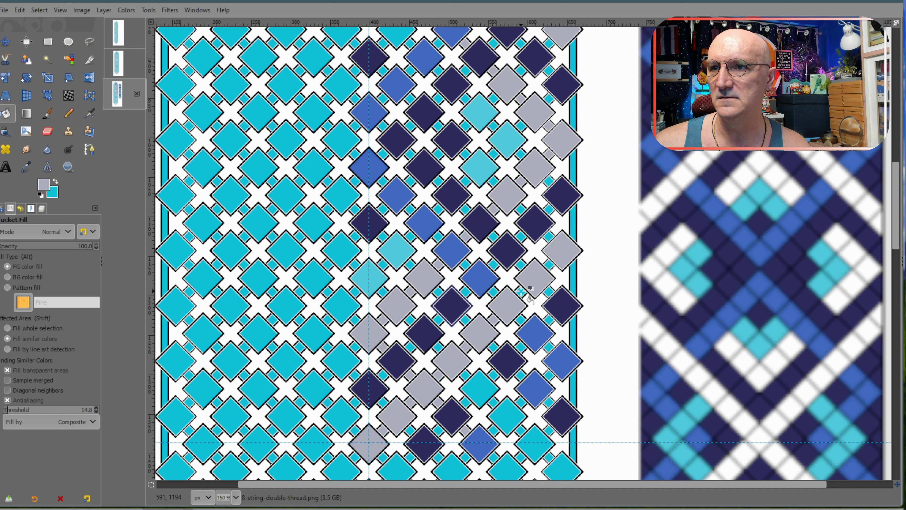
# Step: Fill the leftover thread segments and right-edge threads beside the light grey diamonds light grey, working up the right half to the shoulder
pyautogui.scroll(3, 580, 273)
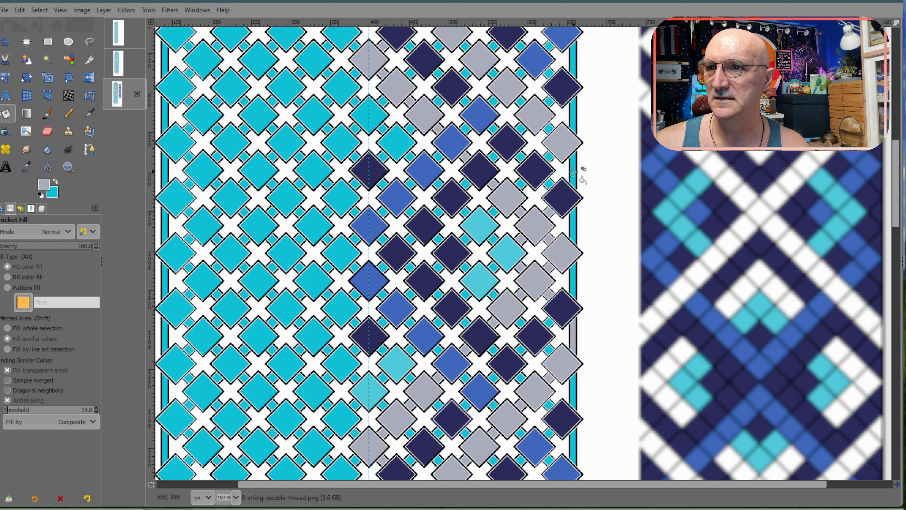
pyautogui.scroll(3, 592, 243)
pyautogui.click(549, 242)
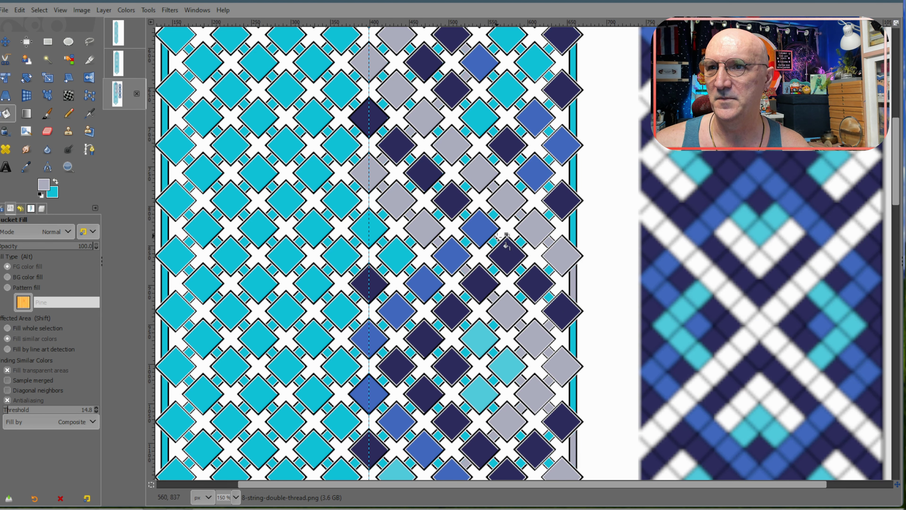
pyautogui.scroll(3, 499, 237)
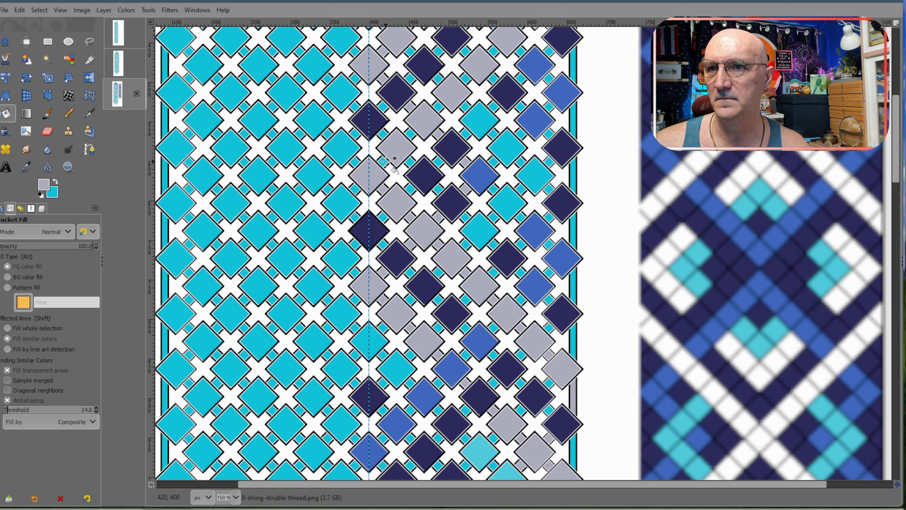
pyautogui.scroll(3, 434, 212)
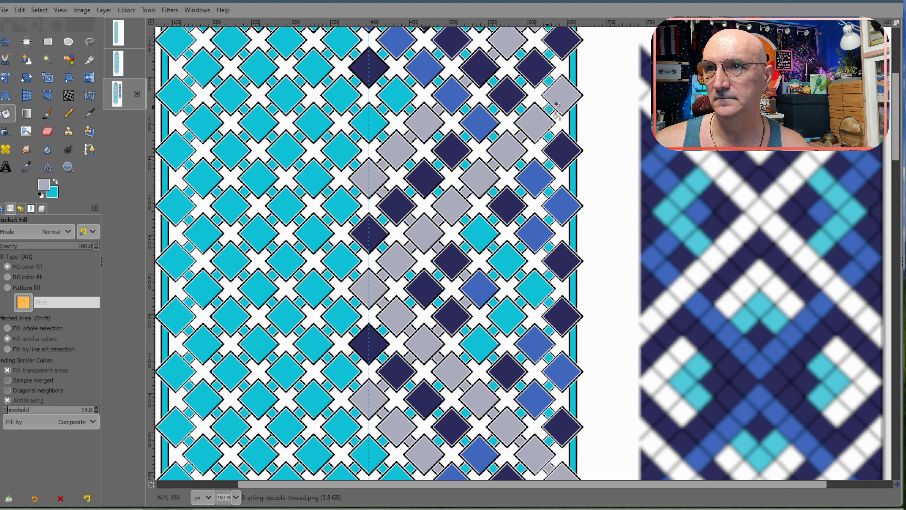
pyautogui.scroll(3, 548, 107)
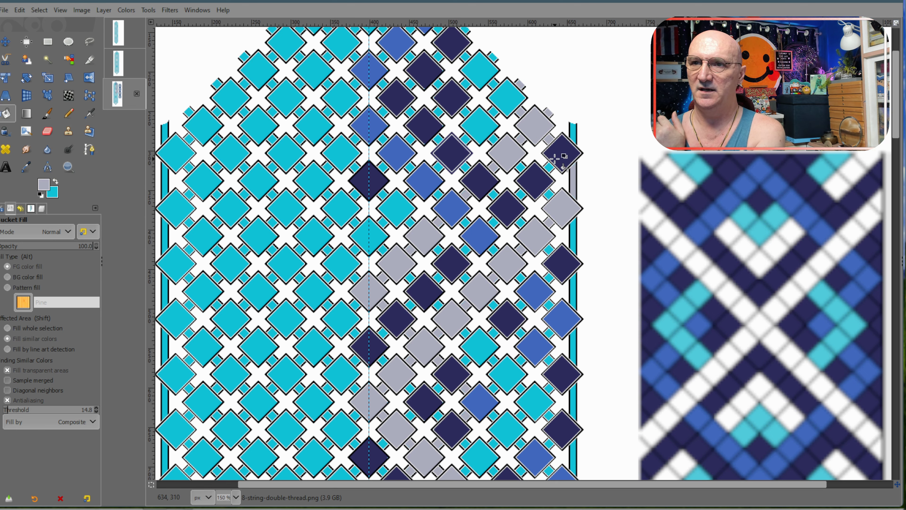
pyautogui.scroll(3, 562, 162)
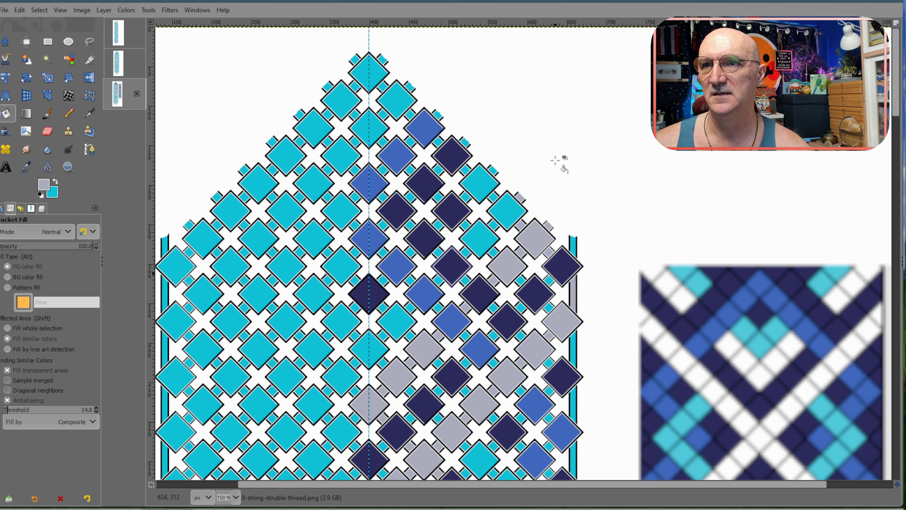
# Step: Sample blue and fill the thread segments along the blue diamonds from the upper right slope, via the centre guide, to the right edge
pyautogui.keyDown('ctrl'); pyautogui.click(426, 127); pyautogui.keyUp('ctrl')
pyautogui.click(436, 114)
pyautogui.click(410, 142)
pyautogui.click(382, 166)
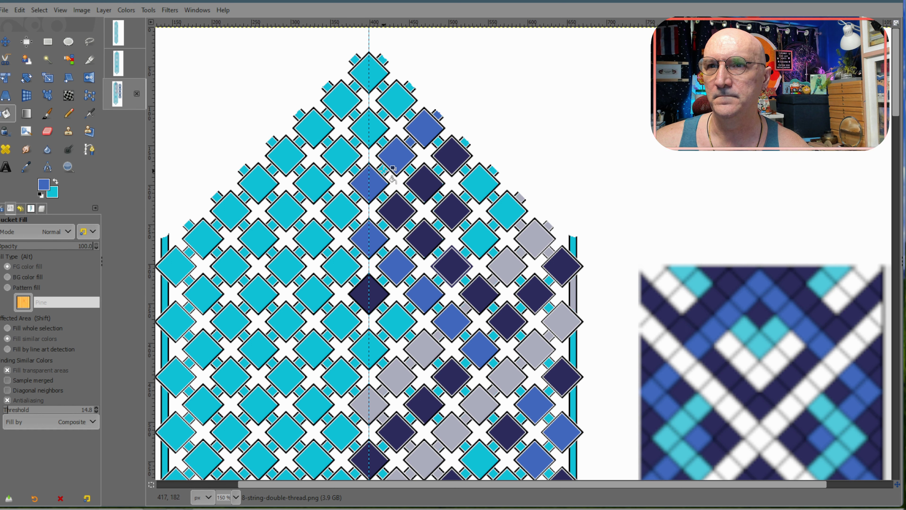
pyautogui.click(382, 196)
pyautogui.click(382, 225)
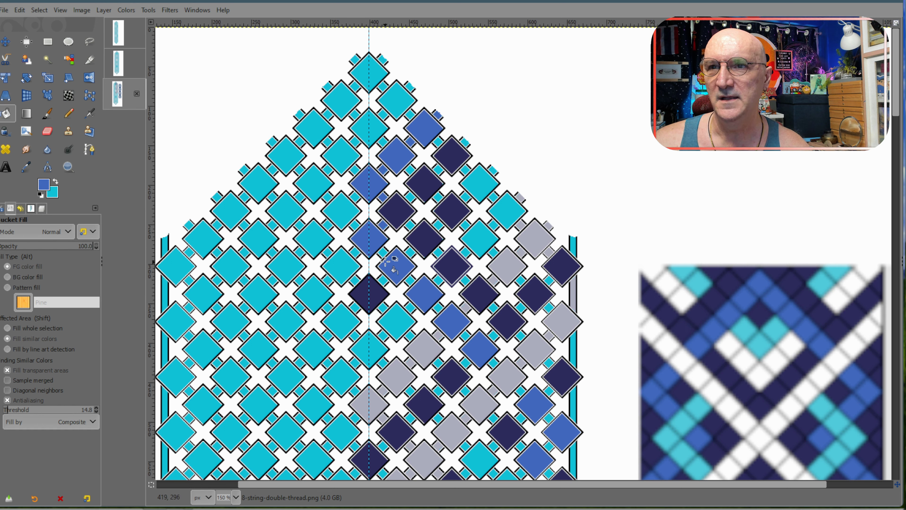
pyautogui.click(409, 282)
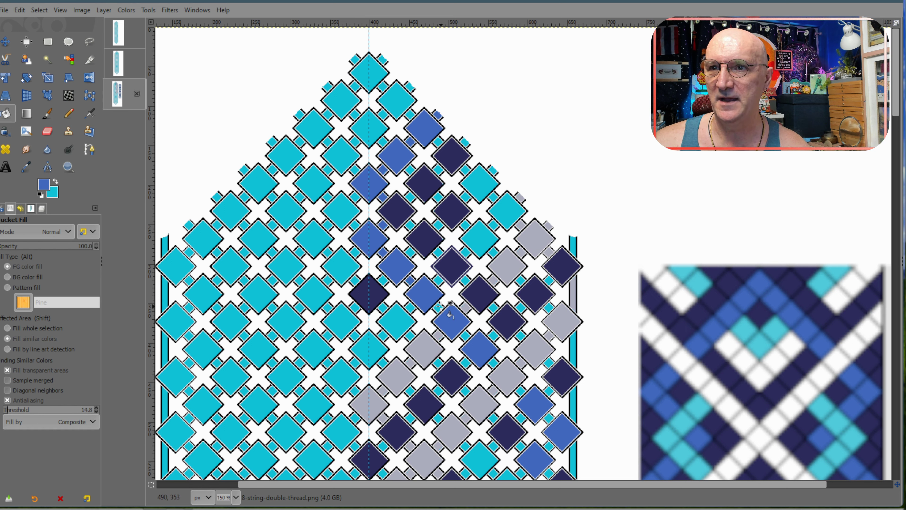
pyautogui.click(493, 363)
pyautogui.click(522, 392)
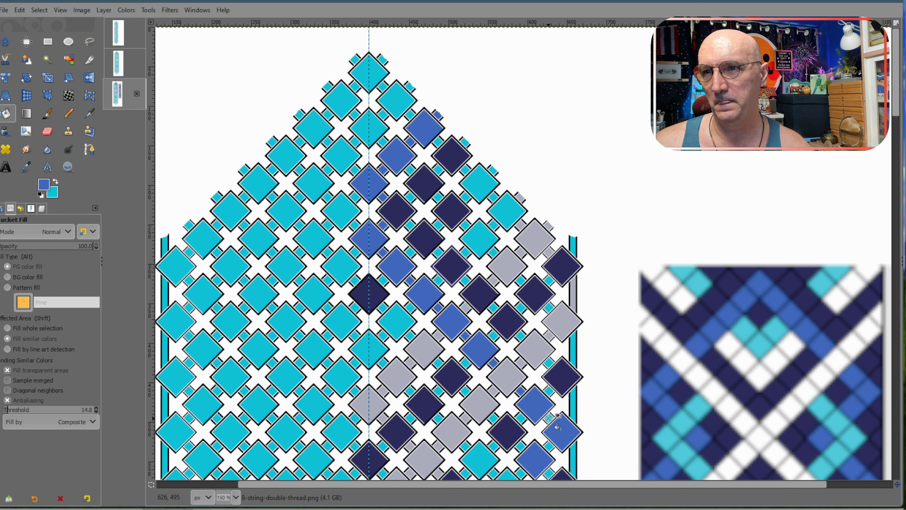
pyautogui.click(549, 418)
# Step: Fill the small thread segments joining the remaining blue diamonds blue, working down the right half to the horizontal guide
pyautogui.scroll(-3, 551, 411)
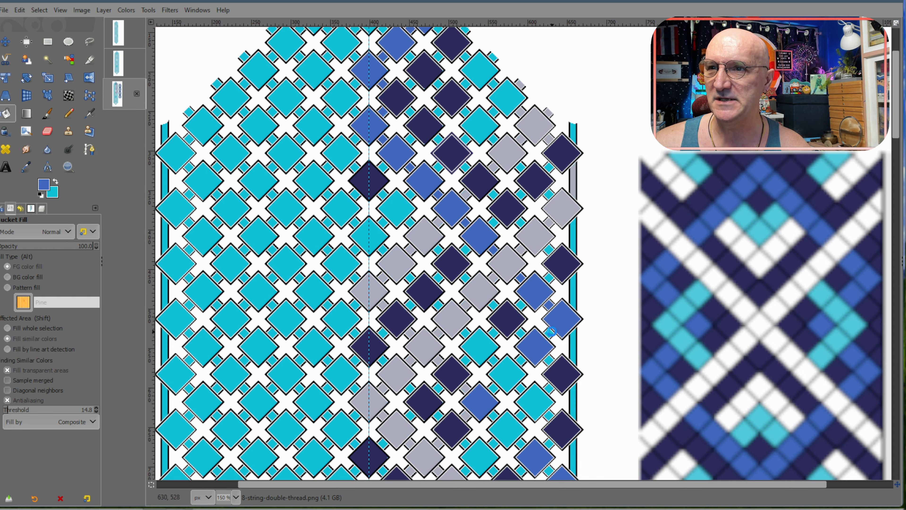
pyautogui.click(522, 361)
pyautogui.click(494, 388)
pyautogui.click(493, 415)
pyautogui.scroll(-3, 491, 352)
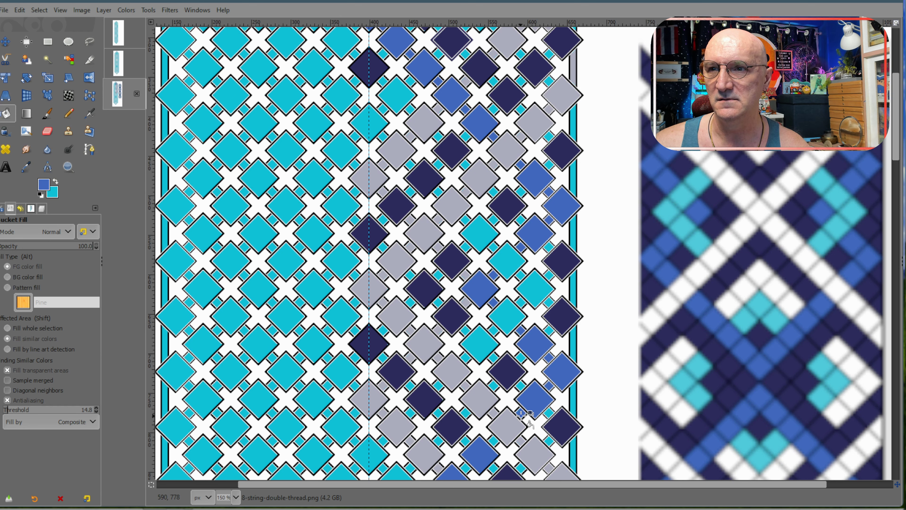
pyautogui.scroll(-3, 510, 392)
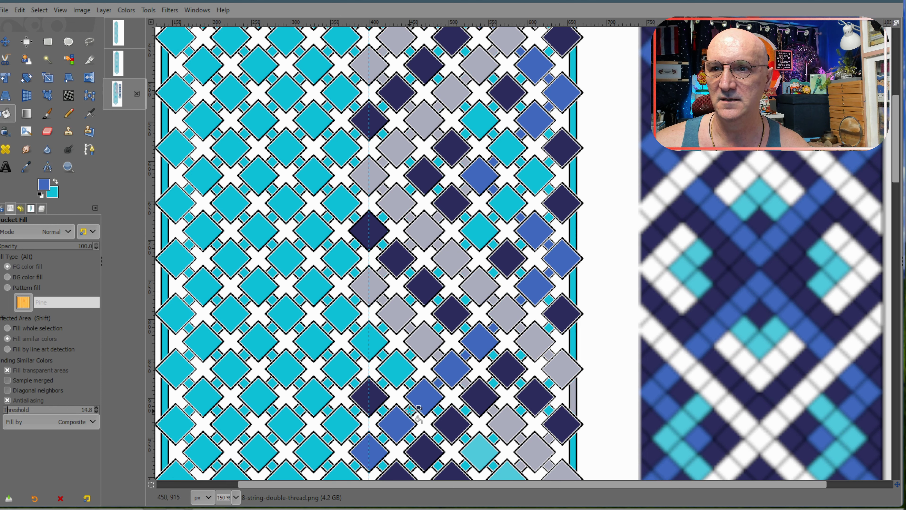
pyautogui.scroll(-3, 370, 373)
pyautogui.scroll(-2, 369, 373)
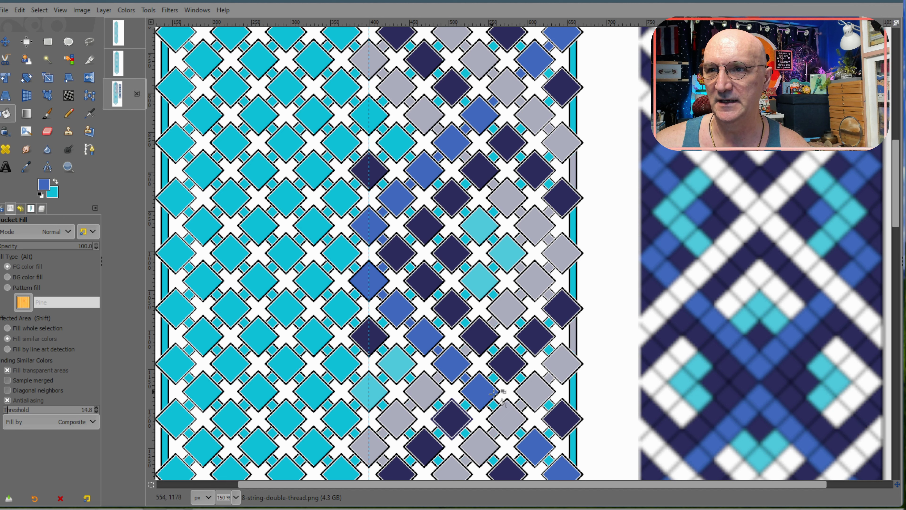
pyautogui.scroll(-3, 517, 348)
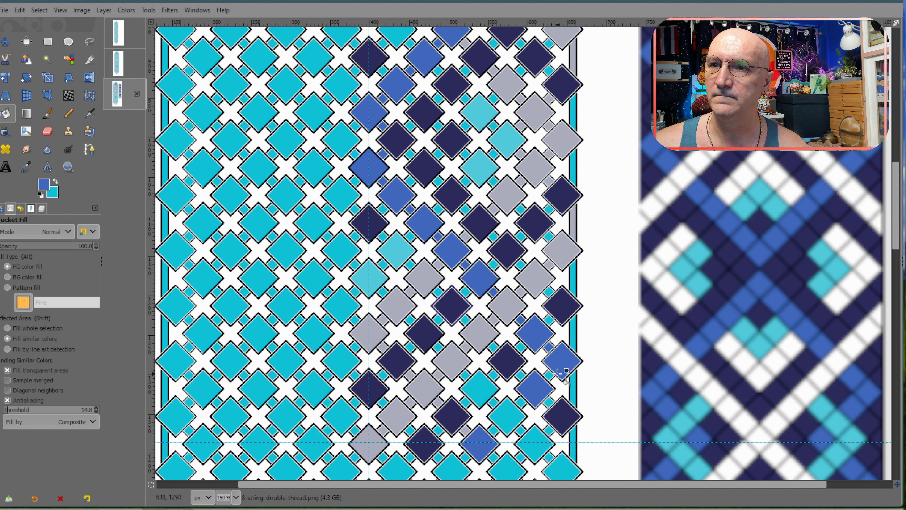
pyautogui.scroll(-4, 466, 389)
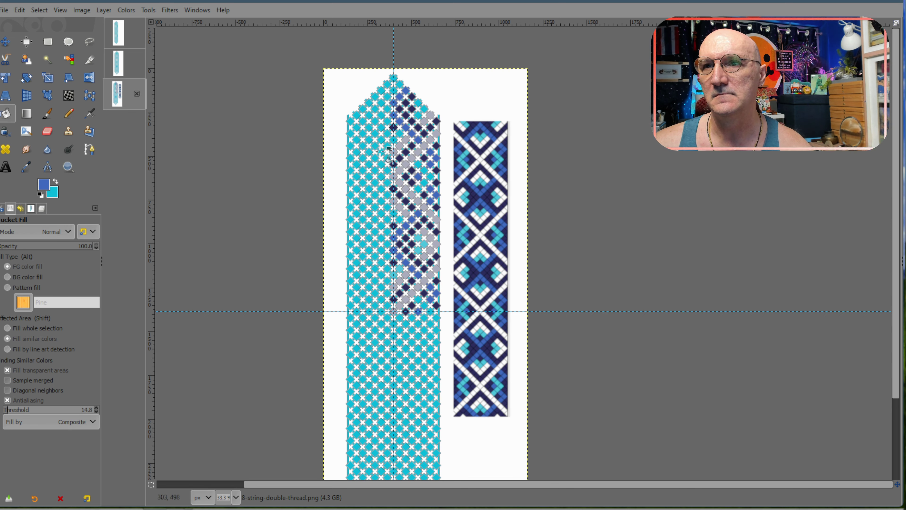
# Step: Sample navy and fill the thread segments around the navy diamonds in the upper right half, including the edge thread at the right shoulder
pyautogui.scroll(3, 410, 275)
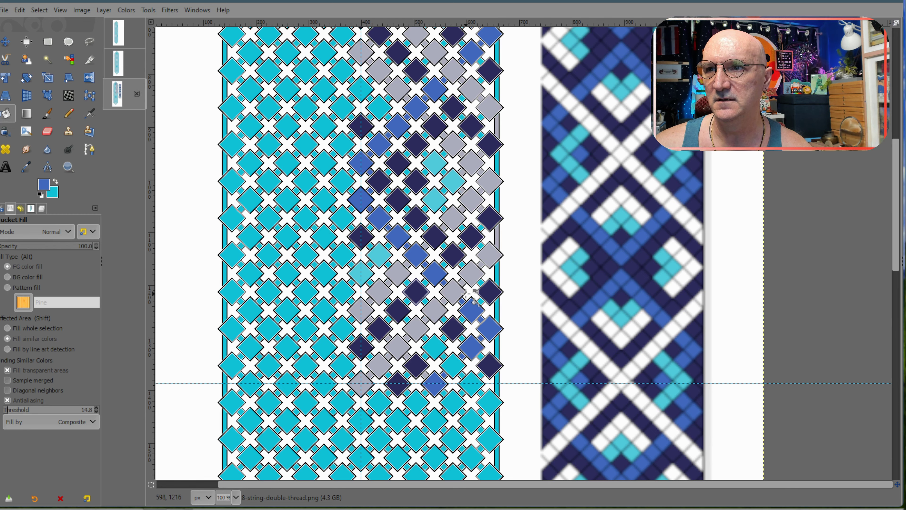
pyautogui.scroll(3, 470, 295)
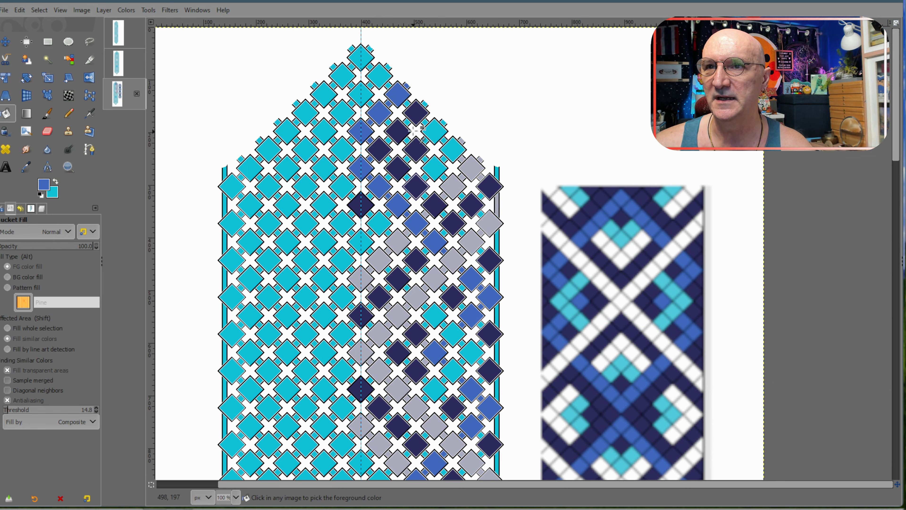
pyautogui.scroll(1, 415, 118)
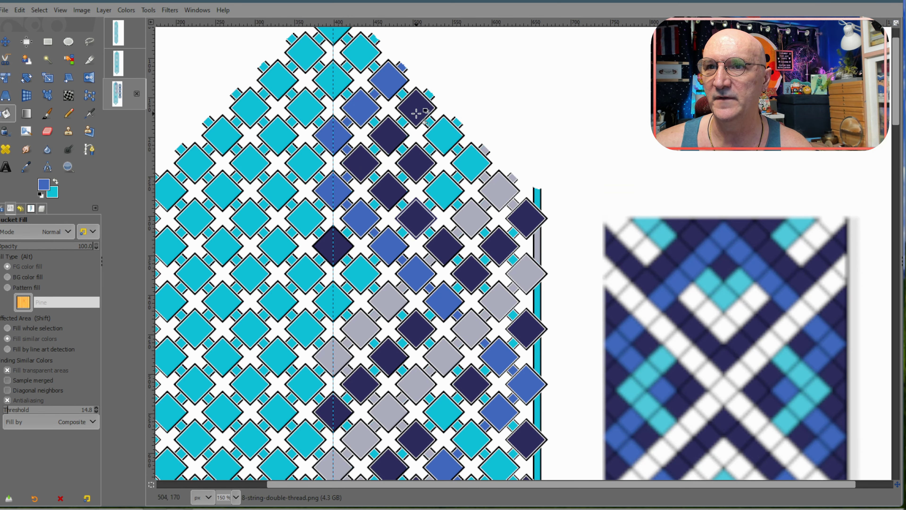
pyautogui.click(429, 95)
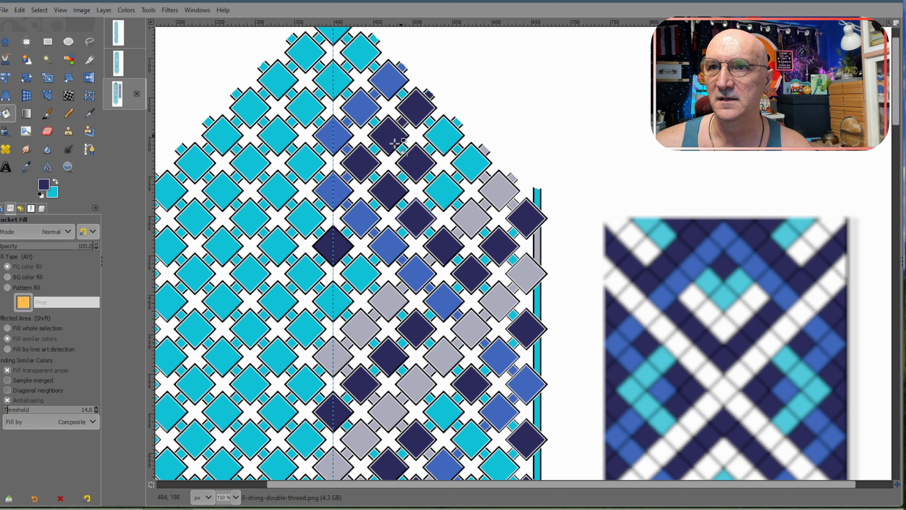
pyautogui.click(374, 149)
pyautogui.click(374, 178)
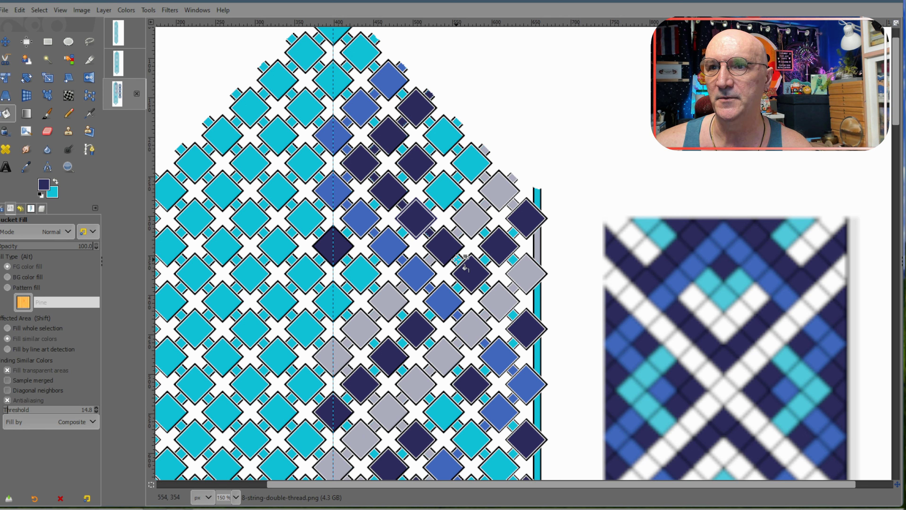
pyautogui.click(484, 286)
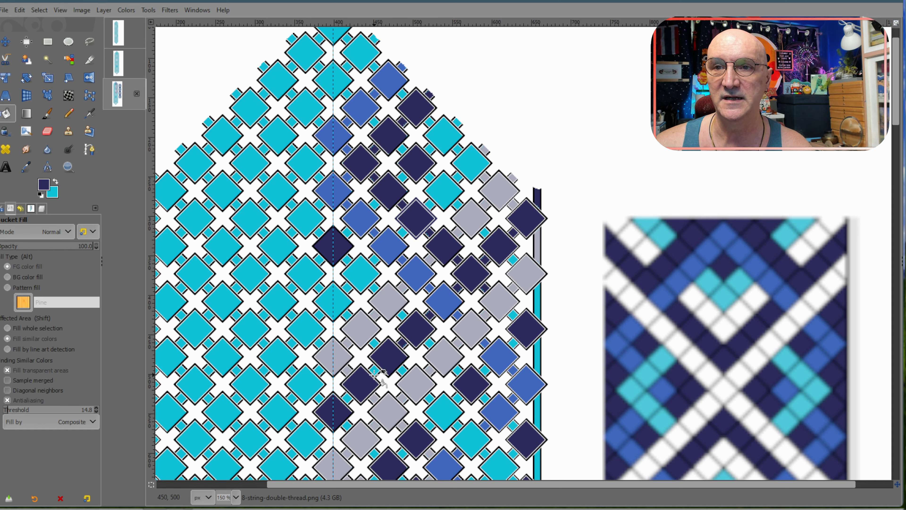
pyautogui.scroll(-3, 368, 350)
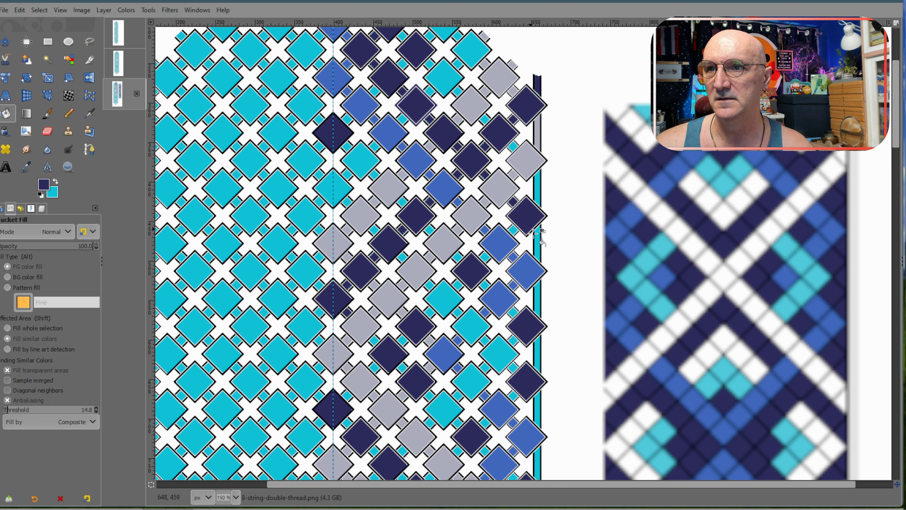
pyautogui.scroll(3, 517, 240)
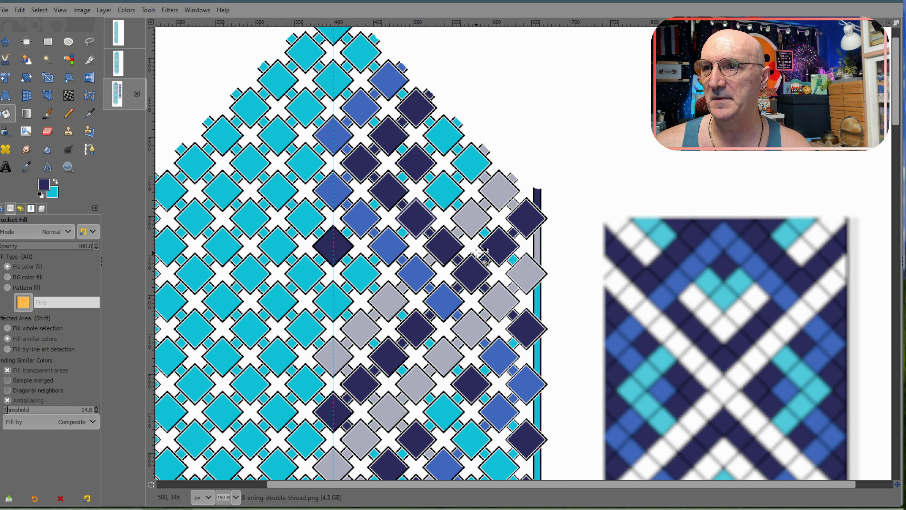
# Step: Fill the second diamond from the tip on the centre guide navy
pyautogui.scroll(-3, 512, 252)
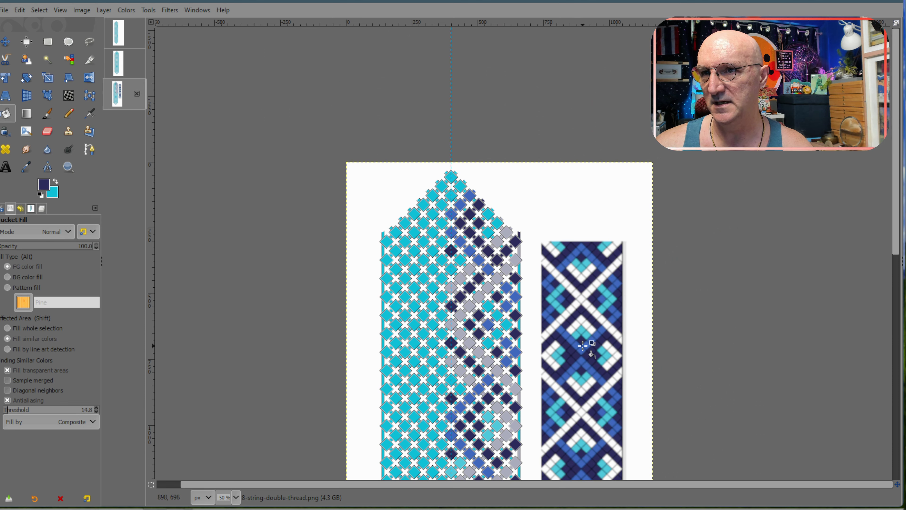
pyautogui.click(452, 195)
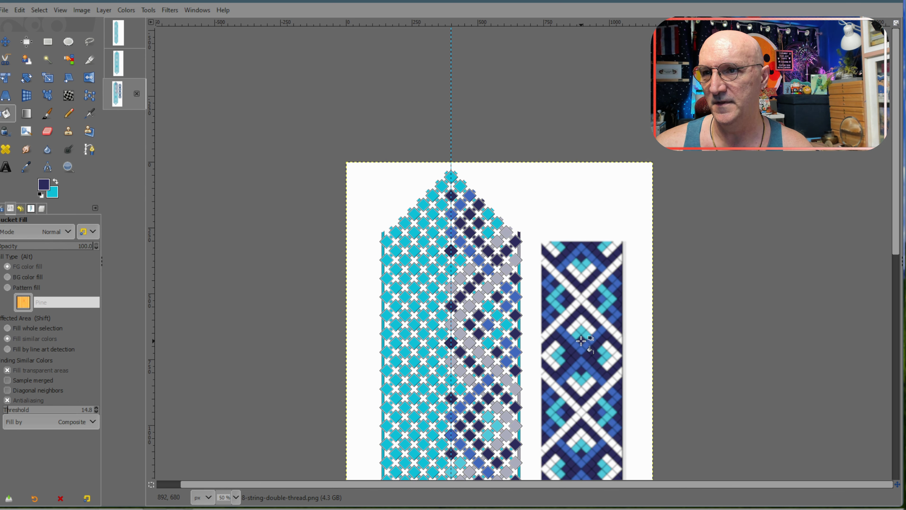
pyautogui.scroll(2, 496, 282)
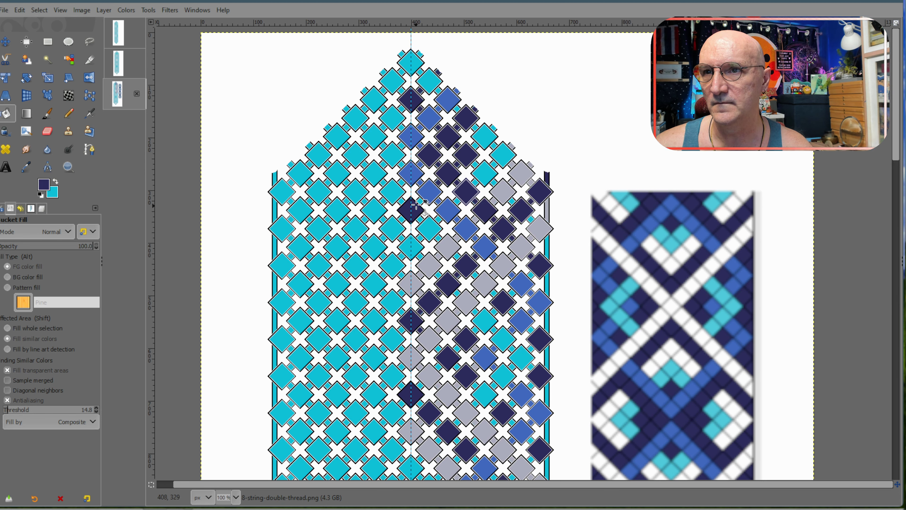
# Step: Fill the remaining thread segments and right-edge threads between the navy diamonds navy, working down the right half to the horizontal guide
pyautogui.scroll(-3, 410, 200)
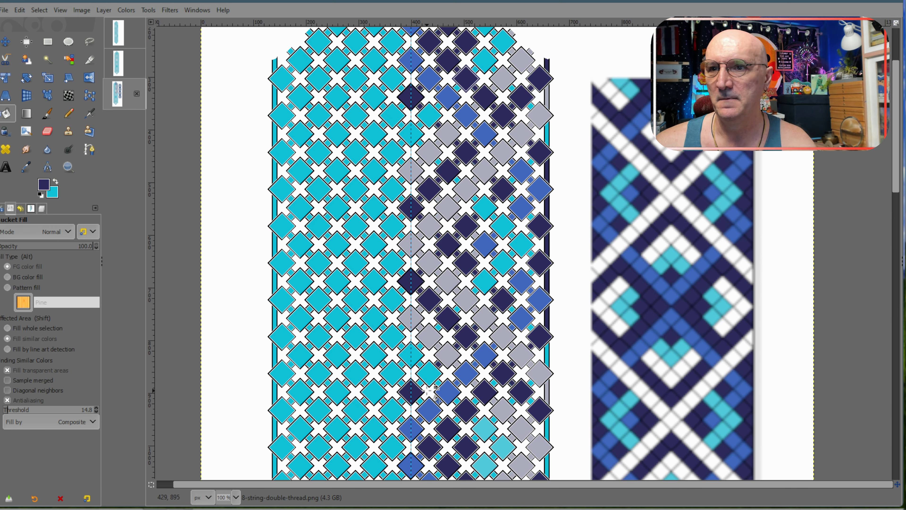
pyautogui.scroll(-5, 421, 382)
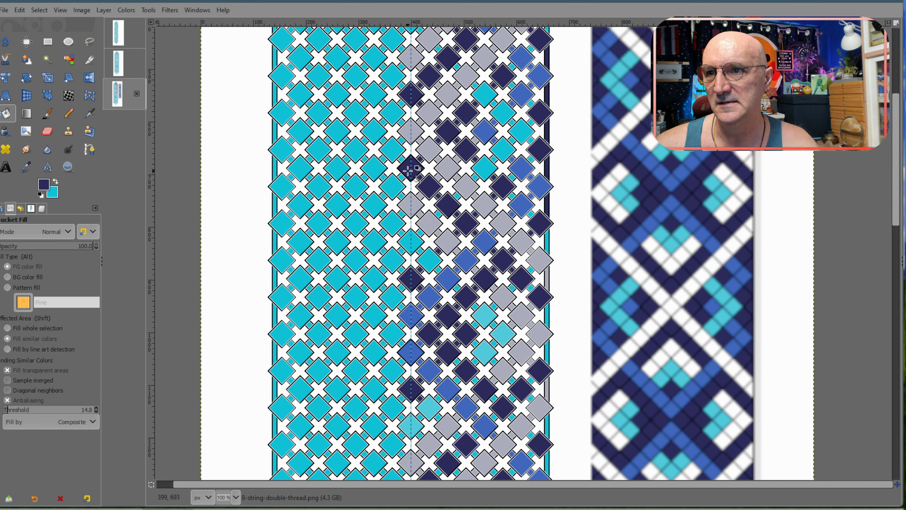
pyautogui.scroll(-5, 410, 169)
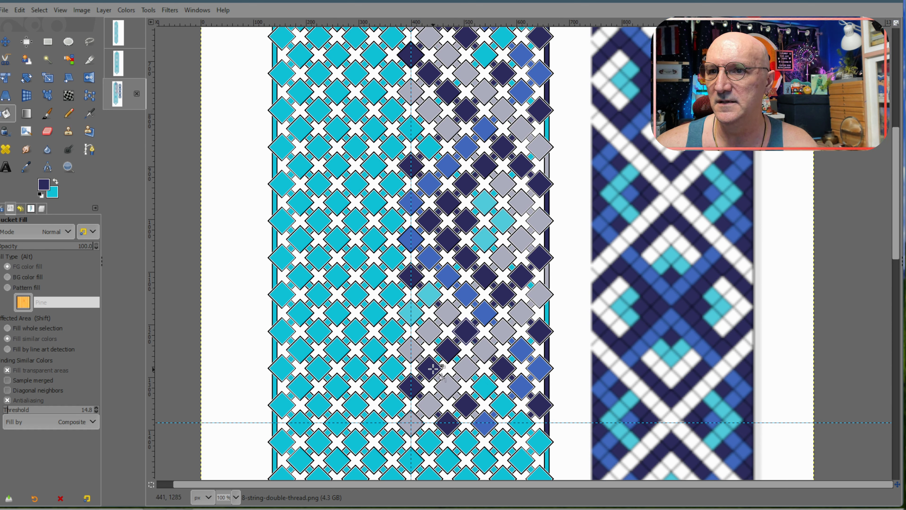
# Step: Show the layer list and hide the Pasted Layer holding the reference strip
pyautogui.scroll(5, 503, 280)
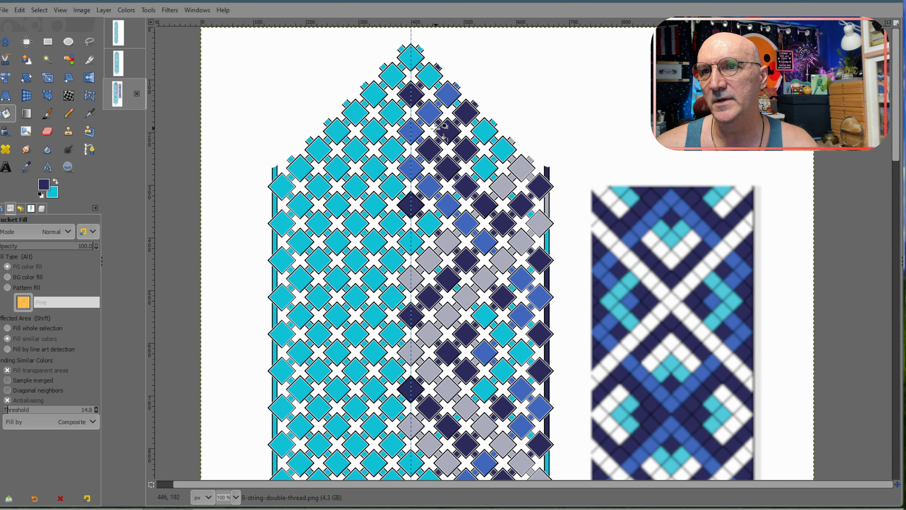
pyautogui.scroll(-3, 464, 182)
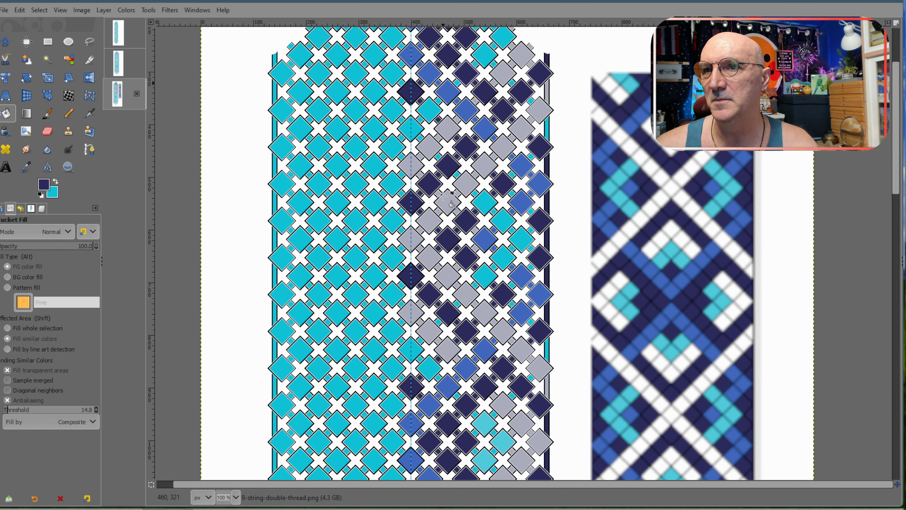
pyautogui.scroll(3, 487, 177)
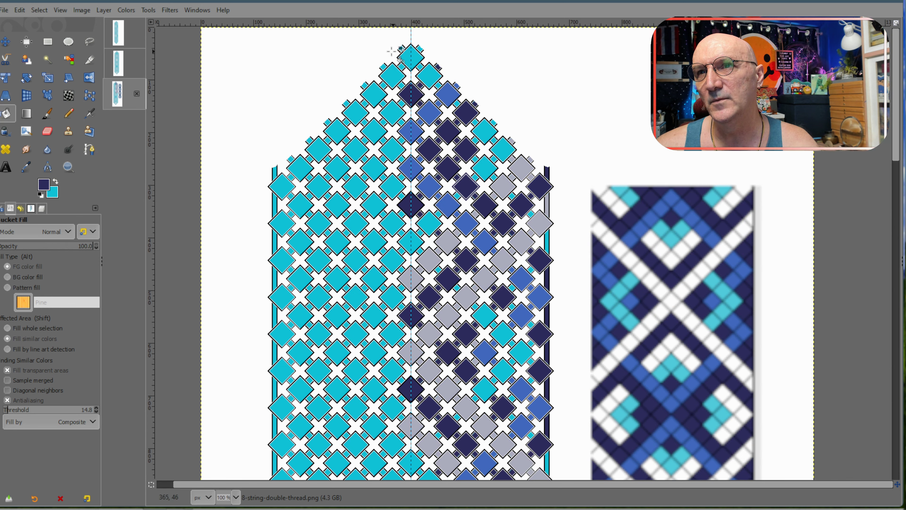
pyautogui.scroll(-15, 510, 147)
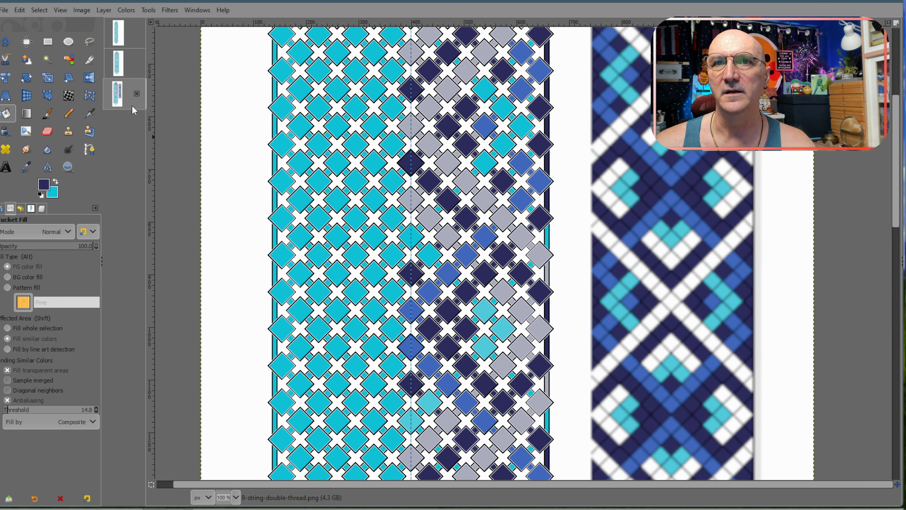
pyautogui.hotkey('ctrl', 'l')
pyautogui.click(5, 276)
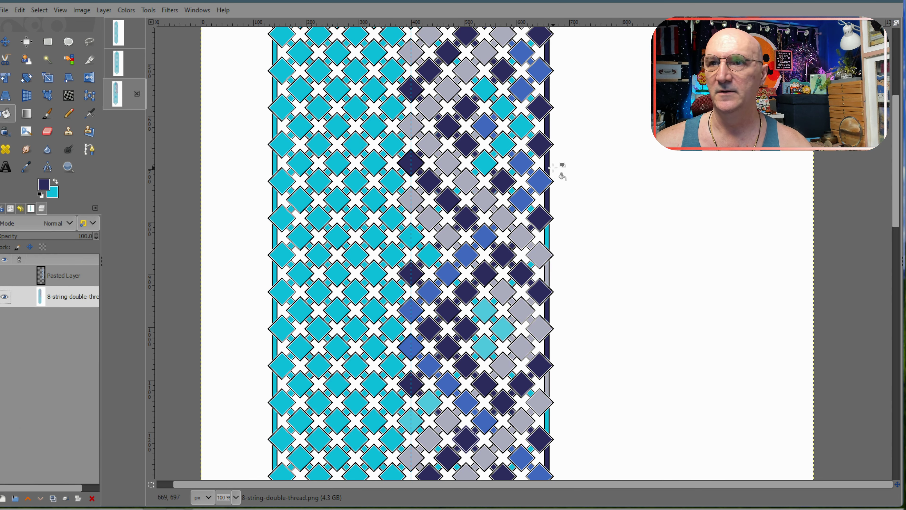
# Step: Select the coloured upper right quarter, about 369 × 1377 px, bounded by the vertical and horizontal guides, and paste a copy in place
pyautogui.keyDown('ctrl'); pyautogui.scroll(-3, 557, 173); pyautogui.keyUp('ctrl')
pyautogui.click(47, 41)
pyautogui.moveTo(570, 49); pyautogui.dragTo(505, 291)
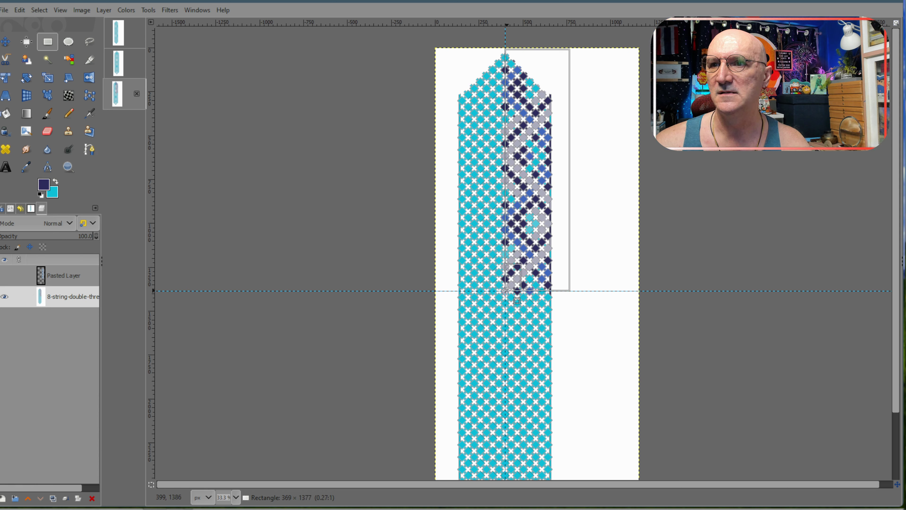
pyautogui.hotkey('ctrl', 'c')
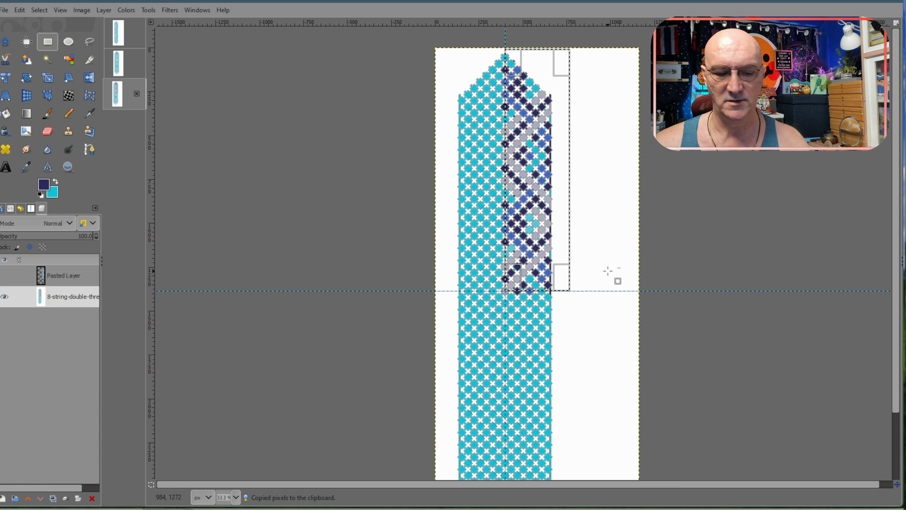
pyautogui.hotkey('ctrl', 'v')
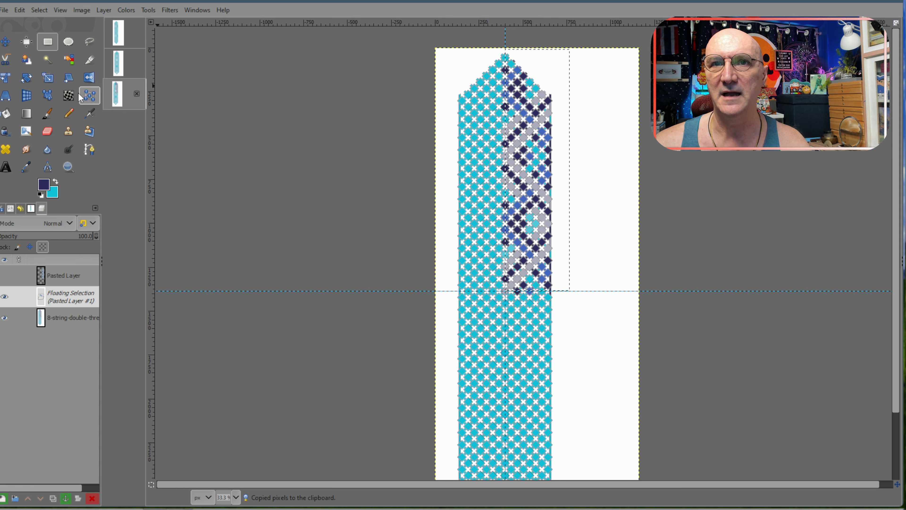
# Step: Flip the pasted quarter across the vertical centre guide onto the upper left half and anchor it to the template layer
pyautogui.click(89, 78)
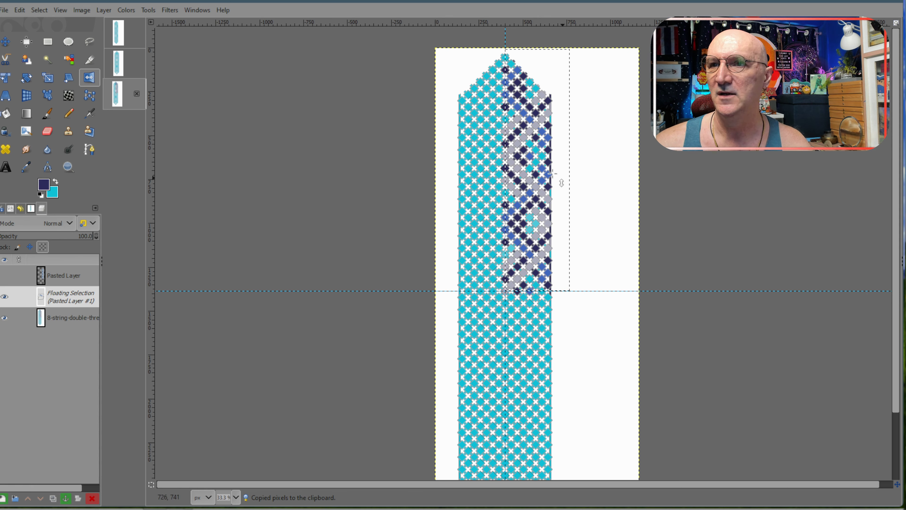
pyautogui.click(505, 167)
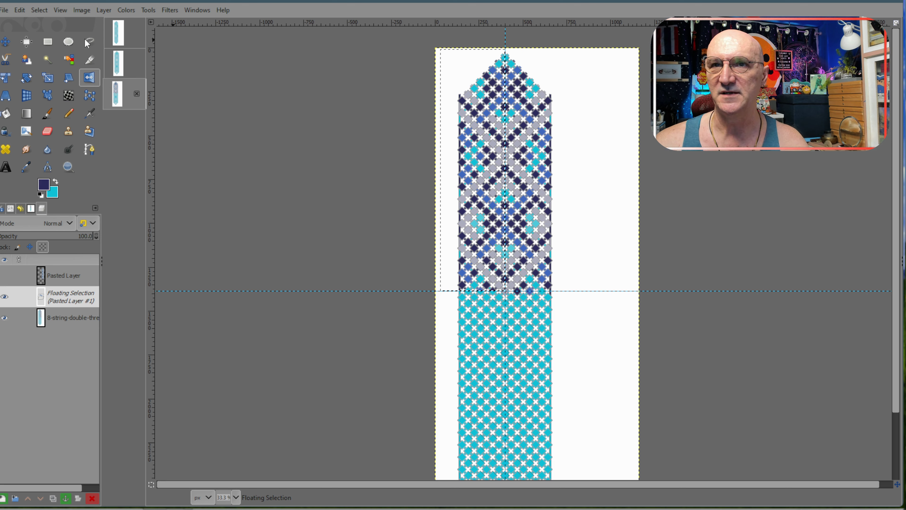
pyautogui.click(58, 41)
pyautogui.click(596, 96)
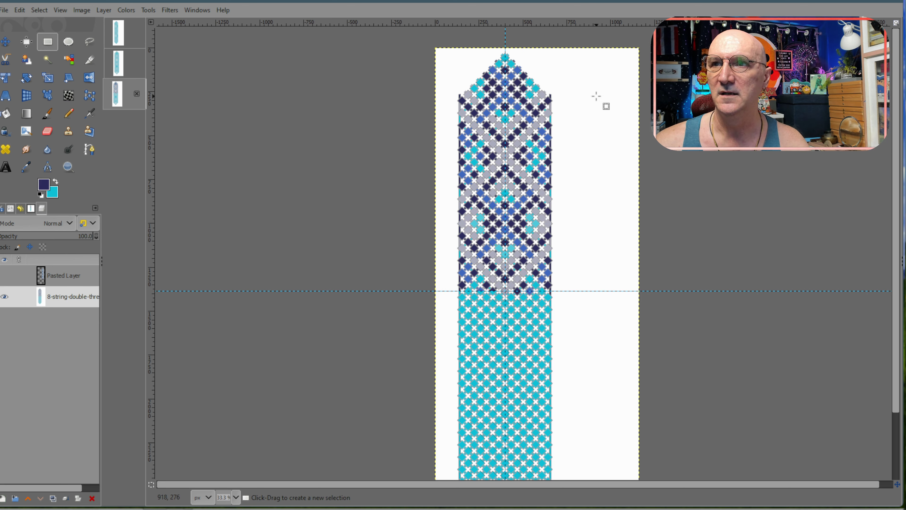
# Step: Select the full-width upper half of the bracelet down to the horizontal guide and paste a copy in place
pyautogui.moveTo(453, 50); pyautogui.dragTo(563, 290)
pyautogui.hotkey('ctrl', 'c')
pyautogui.hotkey('ctrl', 'v')
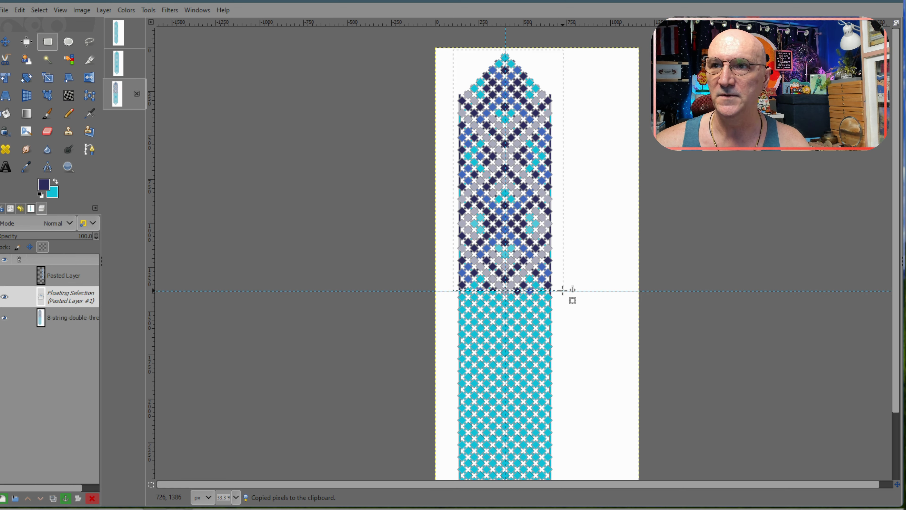
# Step: Flip the pasted upper half across the horizontal guide onto the lower half and anchor it to the template layer
pyautogui.click(91, 83)
pyautogui.click(538, 297)
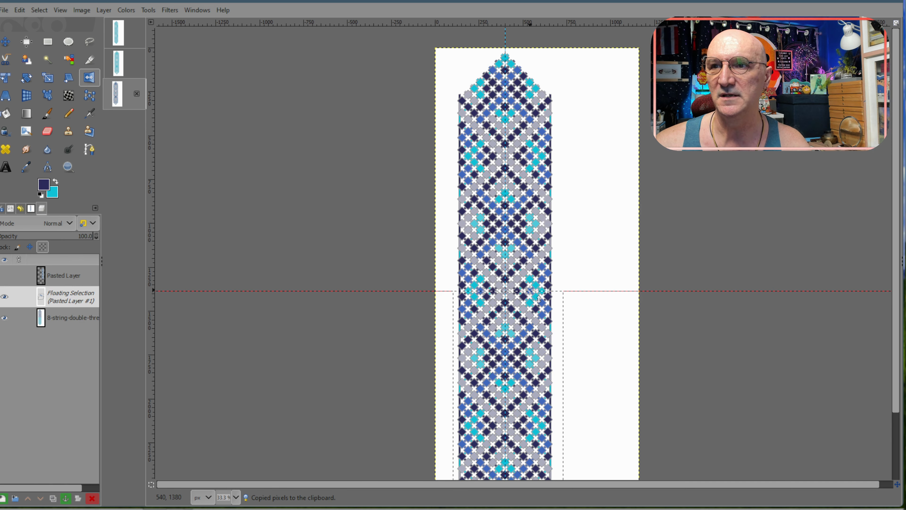
pyautogui.click(48, 42)
pyautogui.click(615, 182)
pyautogui.scroll(-1, 595, 193)
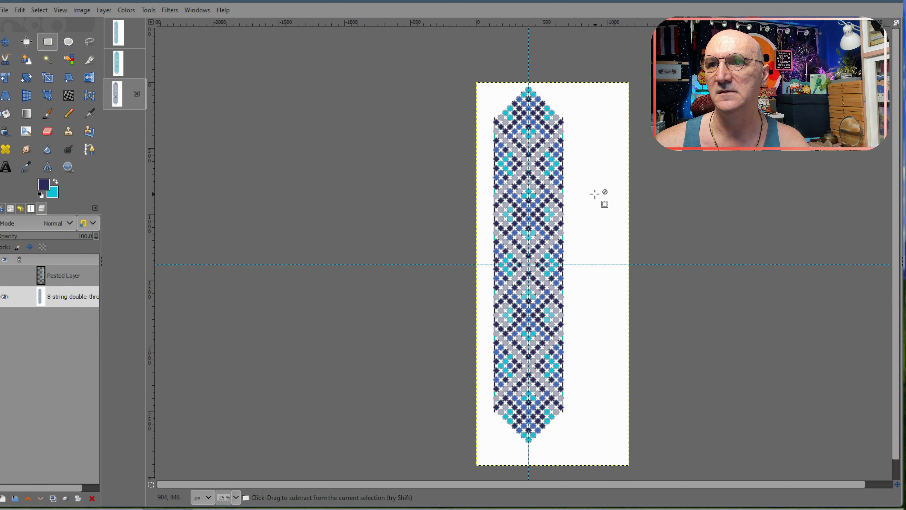
pyautogui.scroll(-1, 595, 194)
pyautogui.scroll(1, 604, 343)
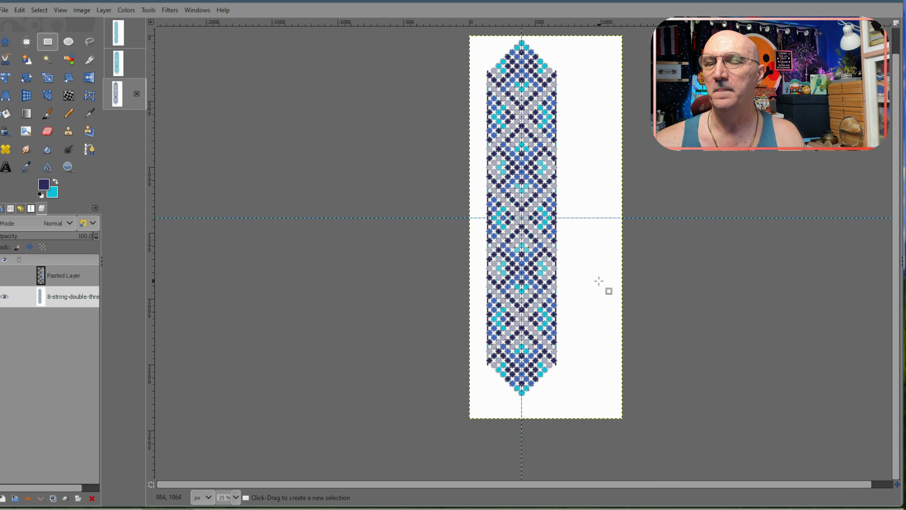
pyautogui.scroll(1, 597, 282)
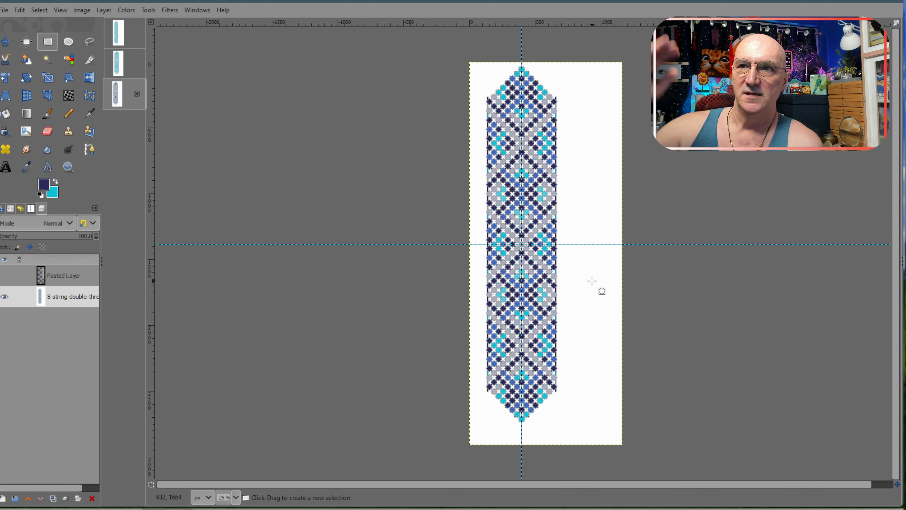